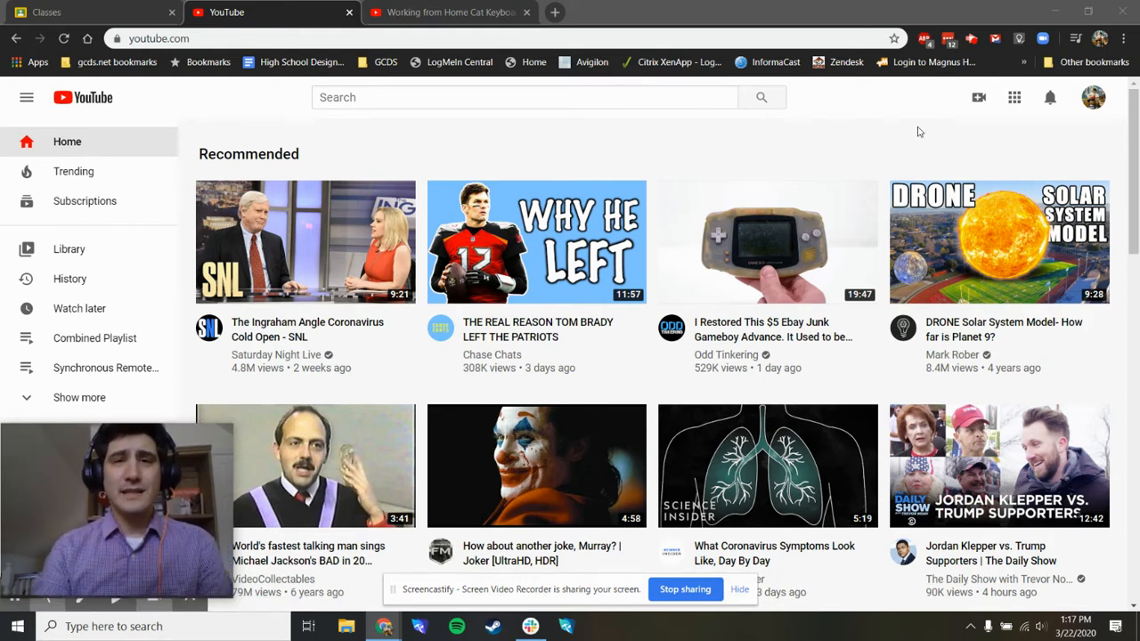
- Go to YouTube Studio and open the channel's list of uploaded videos
{"action": "left_click", "coordinate": [1093, 100]}
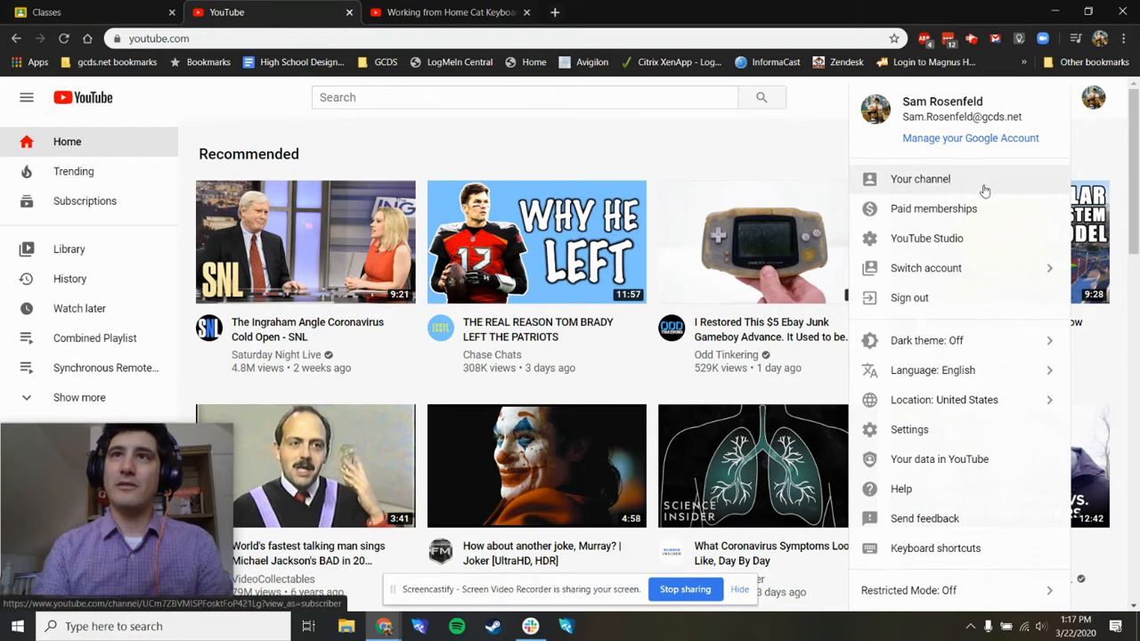
{"action": "left_click", "coordinate": [934, 249]}
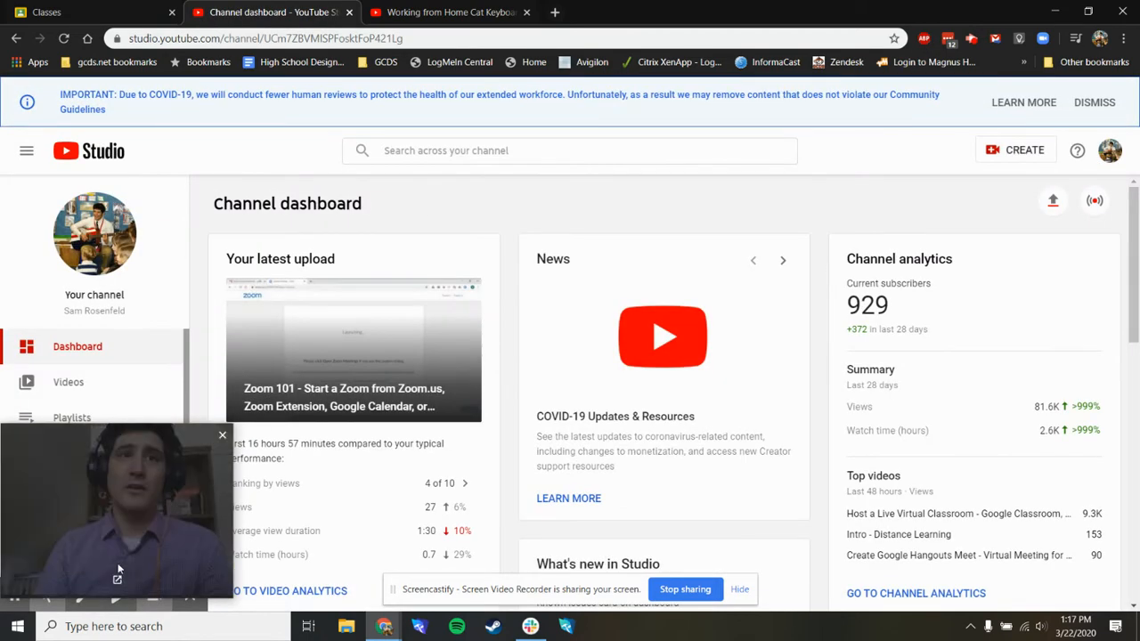
{"action": "left_click_drag", "start_coordinate": [200, 472], "coordinate": [197, 495]}
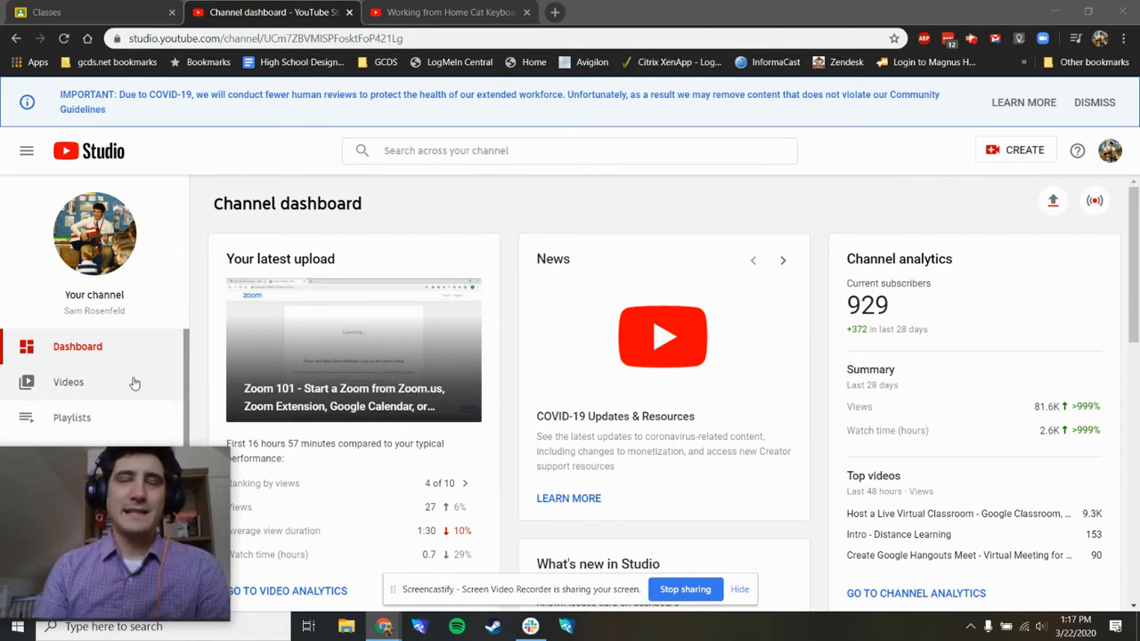
{"action": "left_click", "coordinate": [94, 385]}
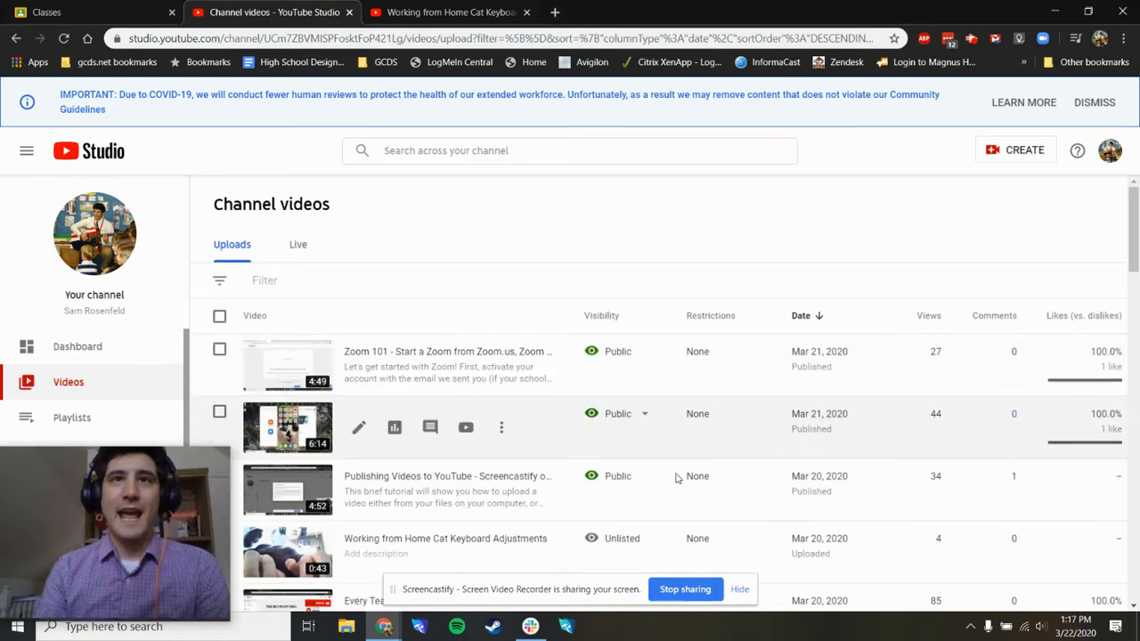
- Get the shareable link of the unlisted video "Working from Home Cat Keyboard Adjustments"
{"action": "left_click_drag", "start_coordinate": [1132, 222], "coordinate": [1133, 247]}
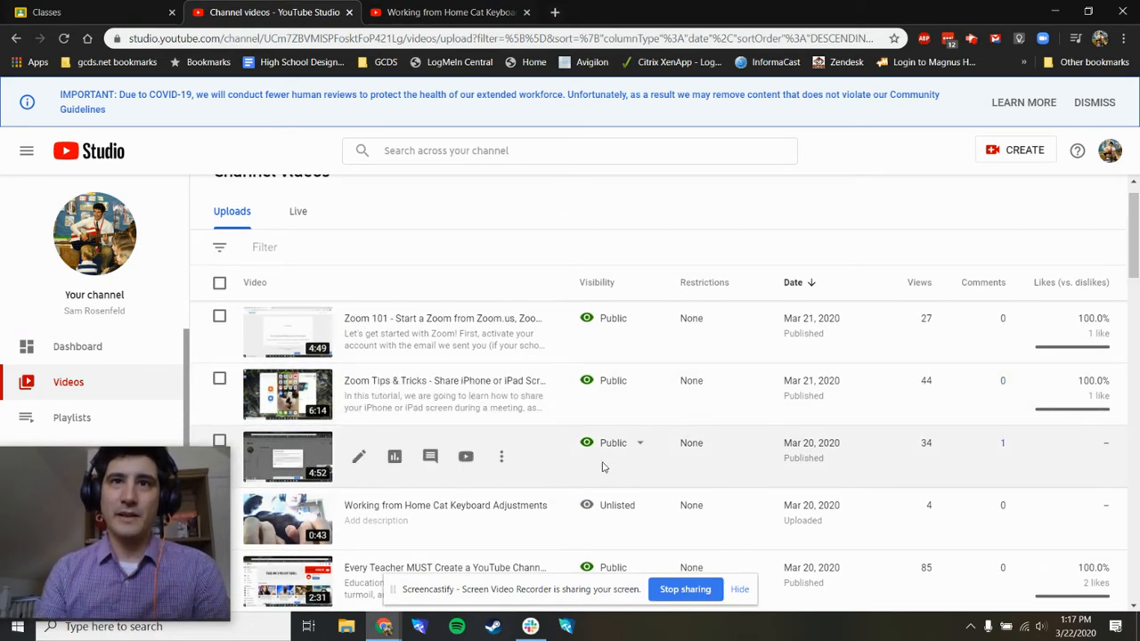
{"action": "mouse_move", "coordinate": [623, 507]}
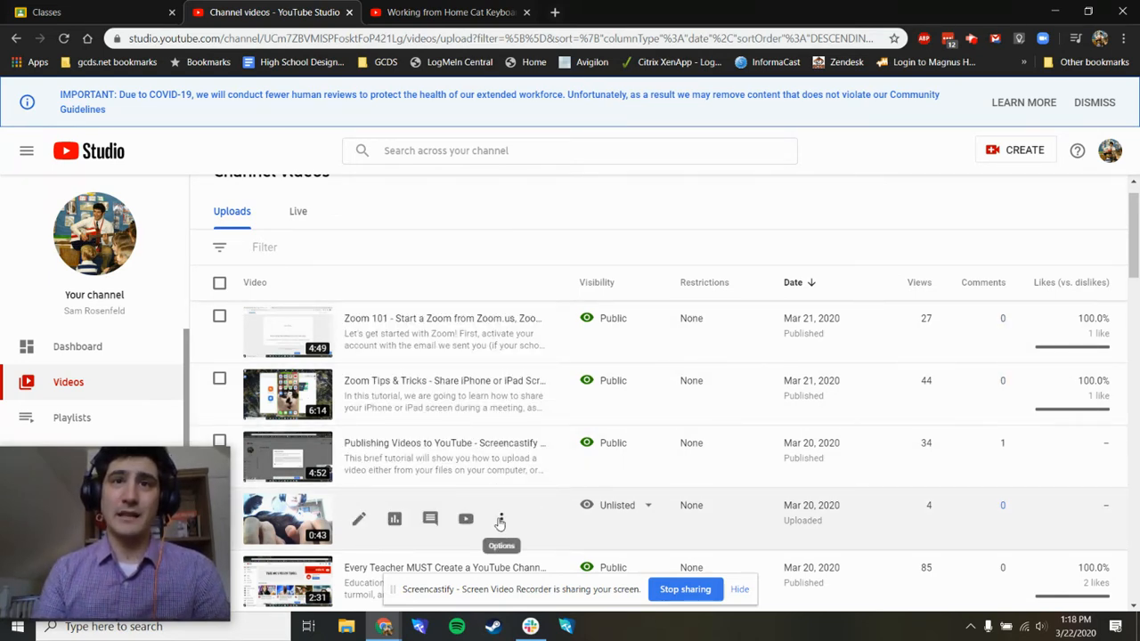
{"action": "left_click", "coordinate": [501, 521]}
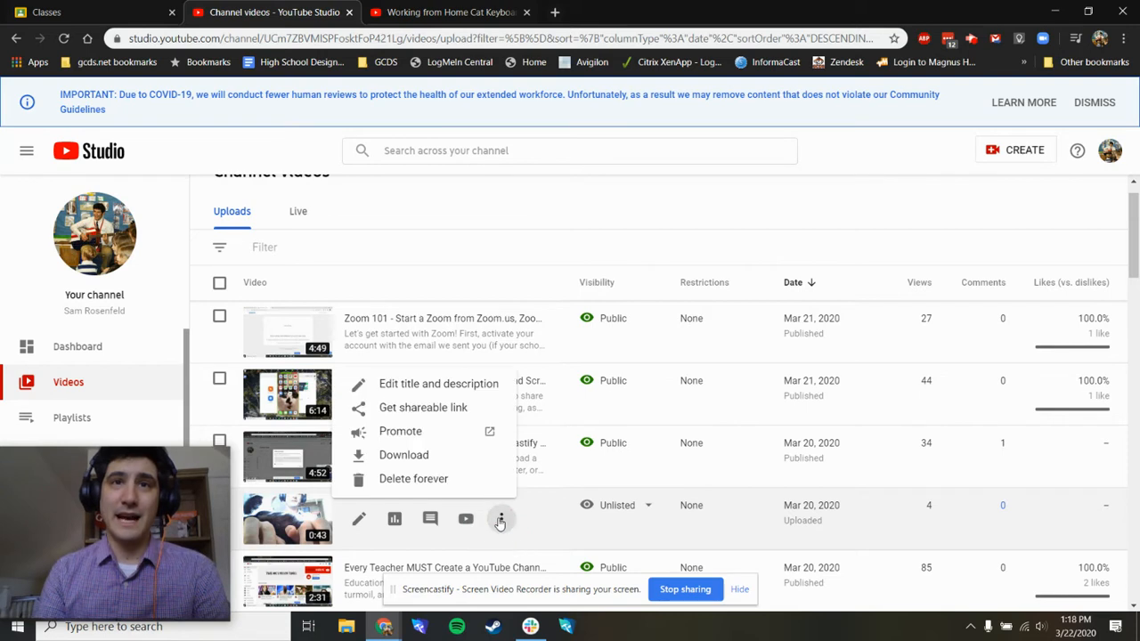
{"action": "left_click", "coordinate": [440, 410]}
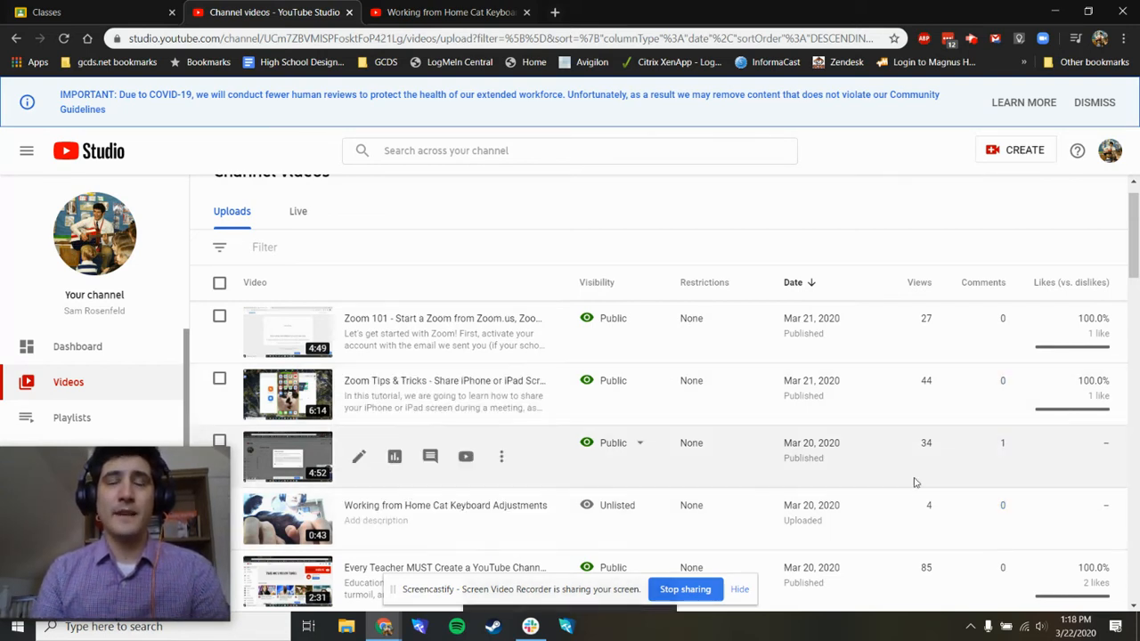
- Check the copied video link by loading it in a new browser tab, and close that tab
{"action": "left_click", "coordinate": [555, 11]}
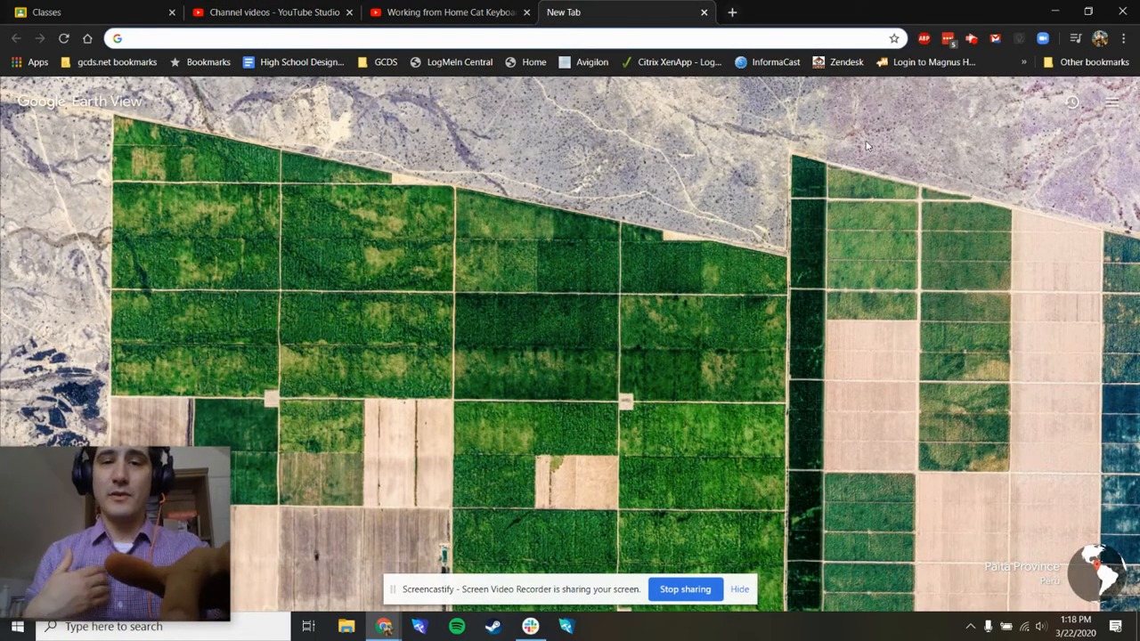
{"action": "right_click", "coordinate": [162, 35]}
{"action": "left_click", "coordinate": [218, 133]}
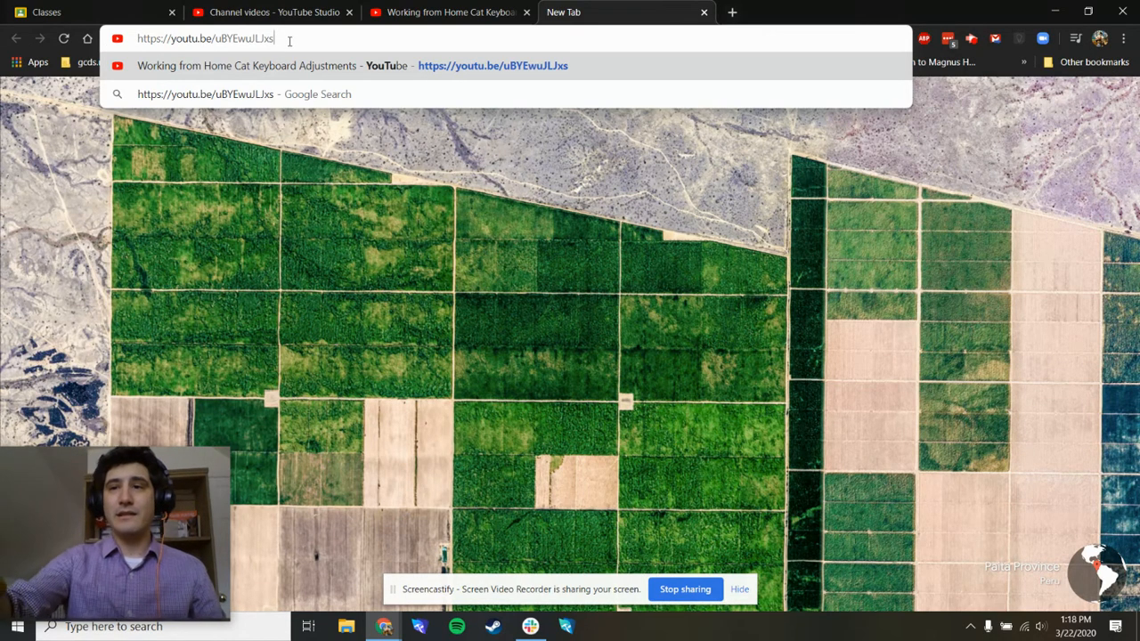
{"action": "key", "text": "Return"}
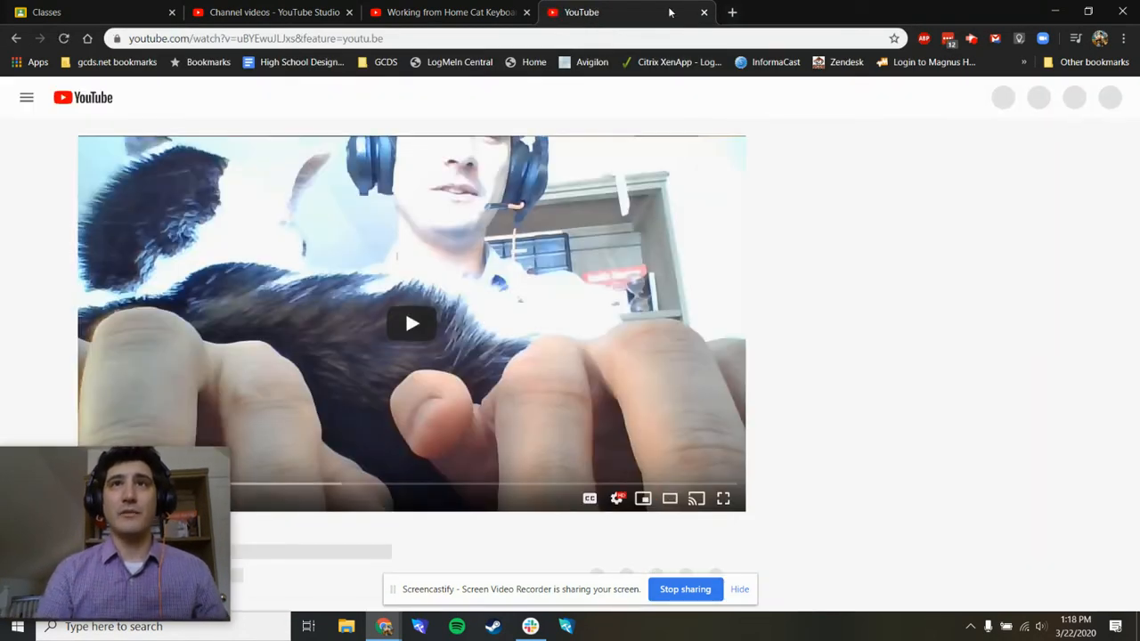
{"action": "left_click", "coordinate": [703, 12]}
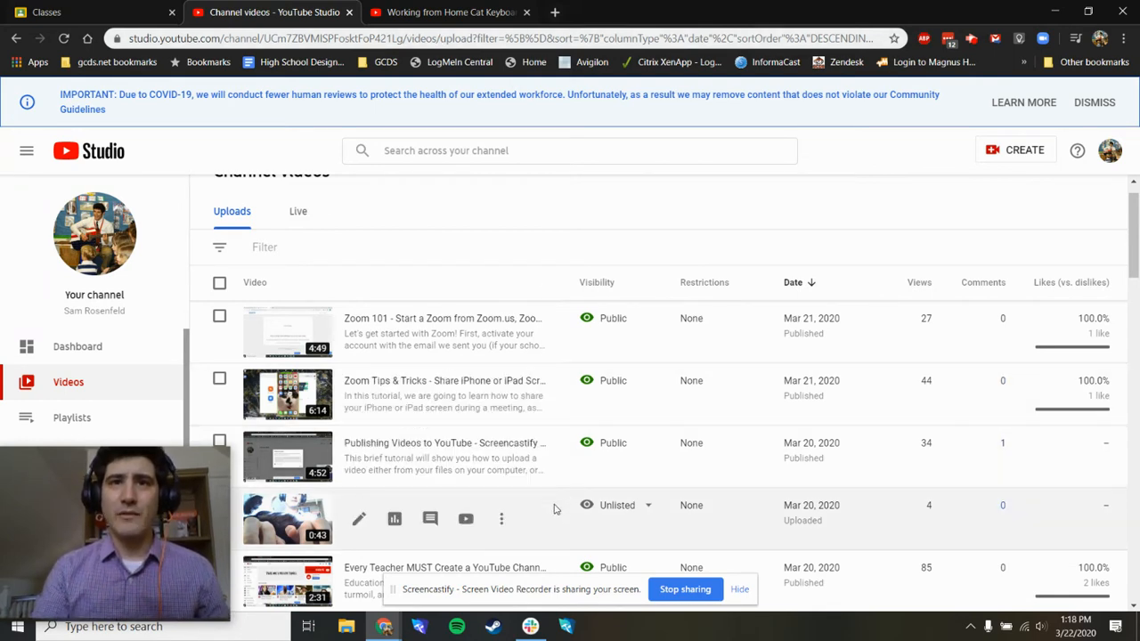
- Copy the shareable link of the unlisted cat keyboard video once more
{"action": "left_click", "coordinate": [503, 521]}
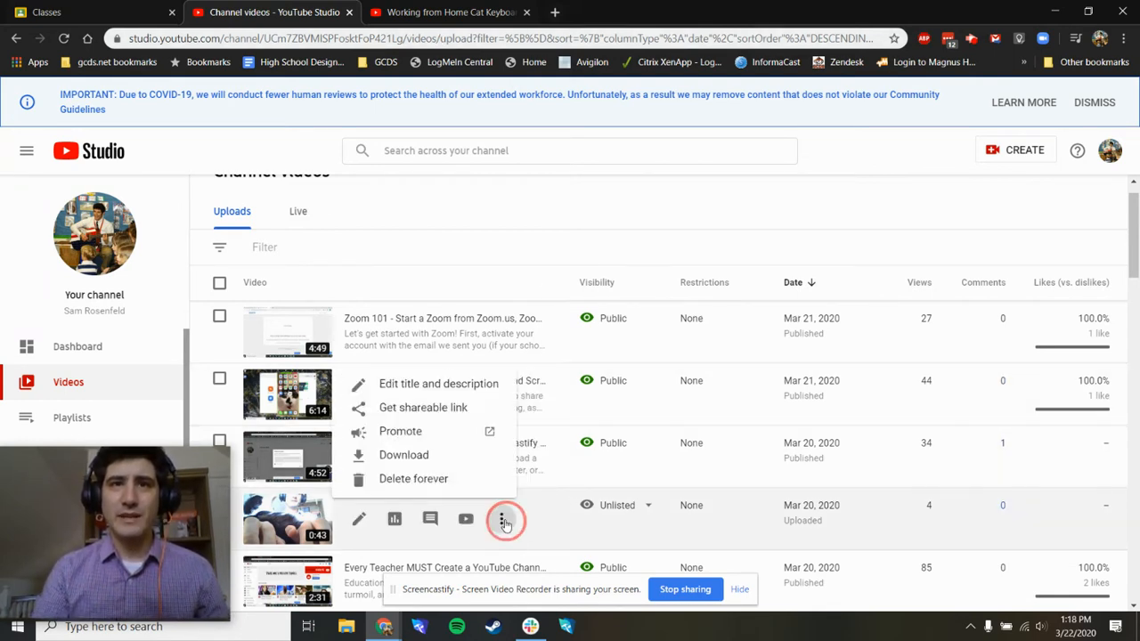
{"action": "left_click", "coordinate": [445, 407]}
{"action": "mouse_move", "coordinate": [581, 519]}
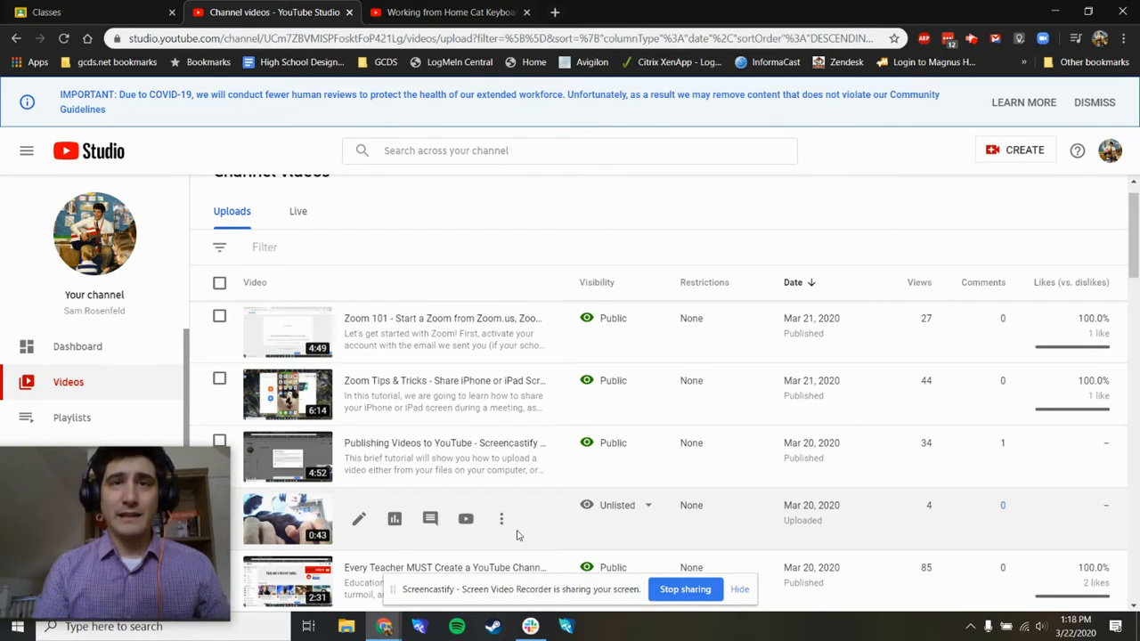
- Switch to Google Classroom and draft an announcement in Tech class reading "Hey students, watch this video!"
{"action": "left_click", "coordinate": [51, 9]}
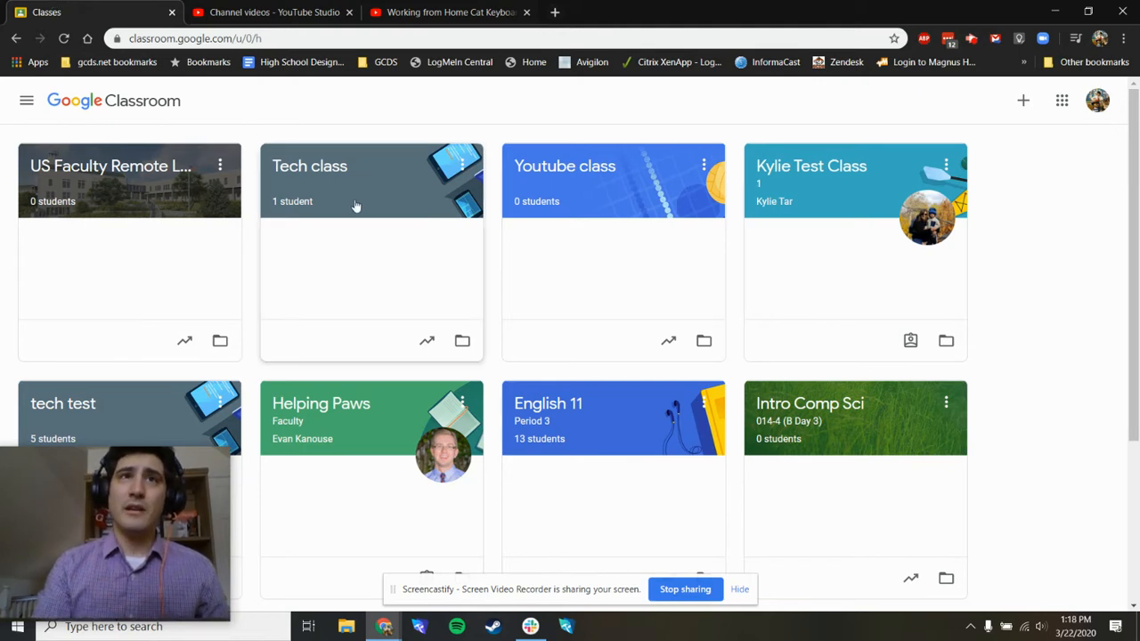
{"action": "left_click", "coordinate": [343, 175]}
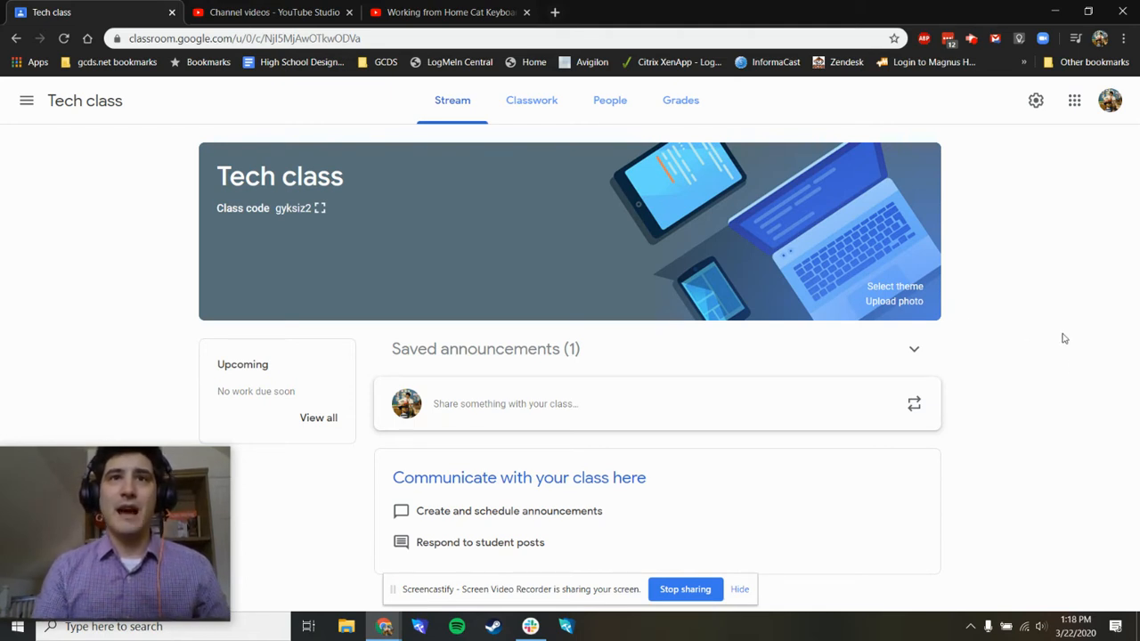
{"action": "left_click", "coordinate": [523, 411]}
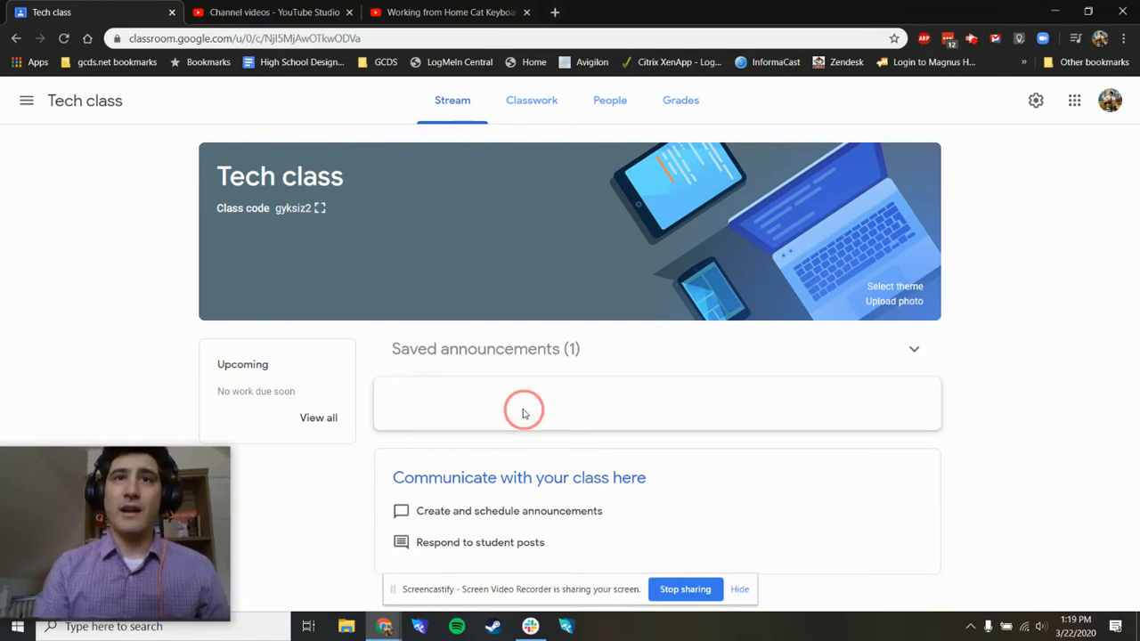
{"action": "type", "text": "H"}
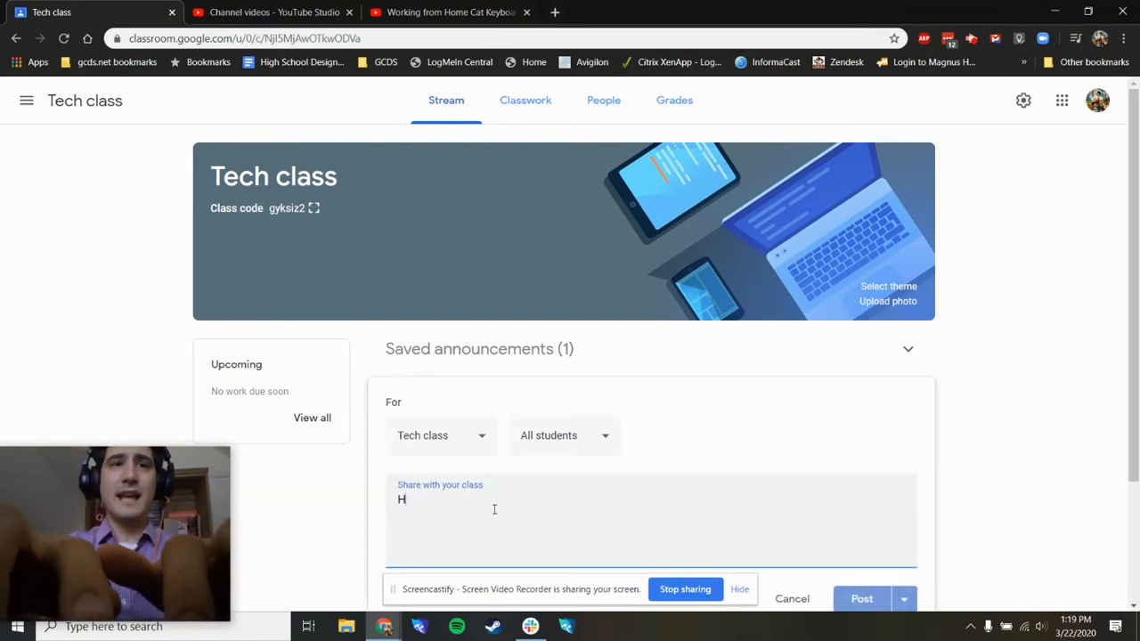
{"action": "type", "text": "ey students, watch this video!"}
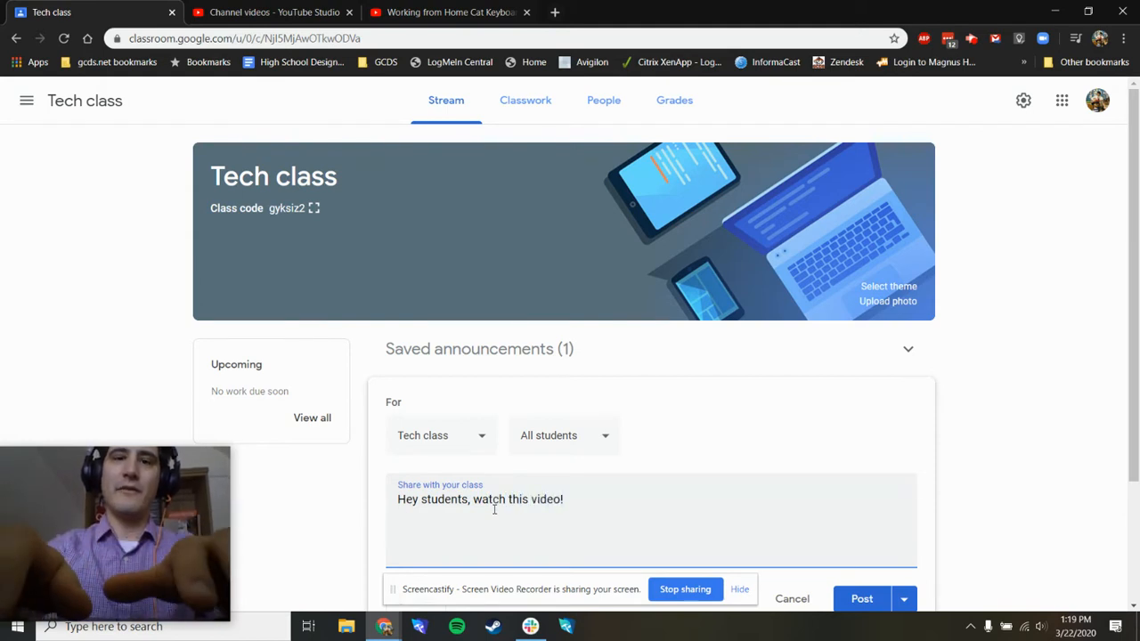
- Try pasting the video link as plain text below the announcement message, and delete it
{"action": "type", "text": "https://youtu.be/uBYEwuJLJxs"}
{"action": "scroll", "coordinate": [560, 501], "scroll_direction": "down", "scroll_amount": 2}
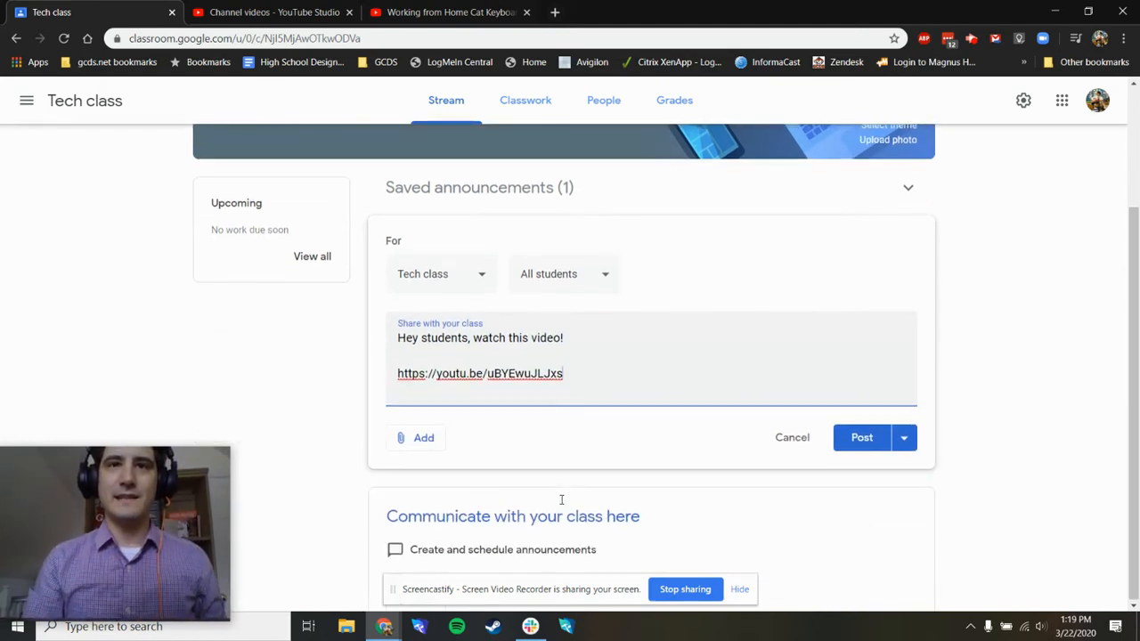
{"action": "left_click_drag", "start_coordinate": [564, 373], "coordinate": [356, 377]}
{"action": "key", "text": "ctrl+c"}
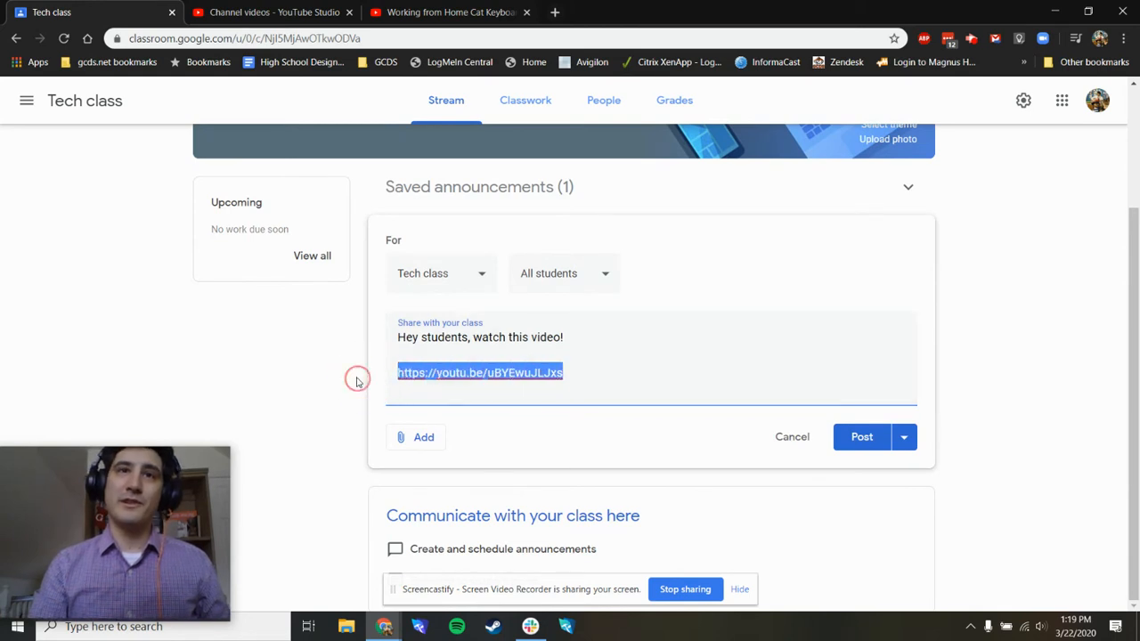
{"action": "key", "text": "BackSpace"}
{"action": "key", "text": "BackSpace"}
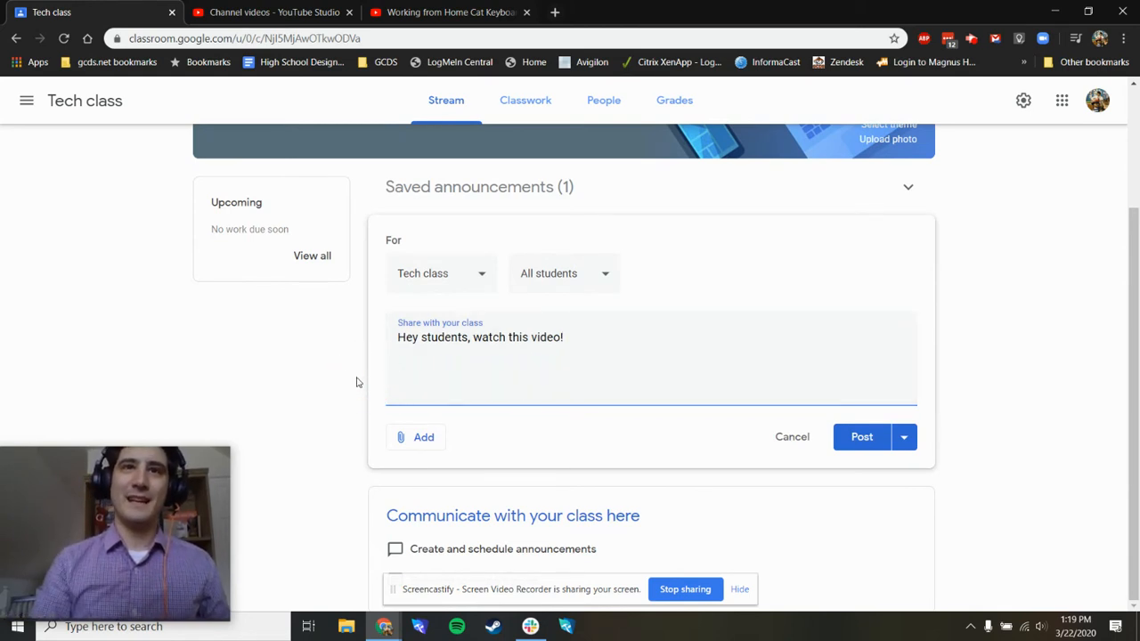
- Attach the YouTube video "Working from Home Cat Keyboard Adjustments" to the announcement by searching for its copied link
{"action": "left_click", "coordinate": [422, 440]}
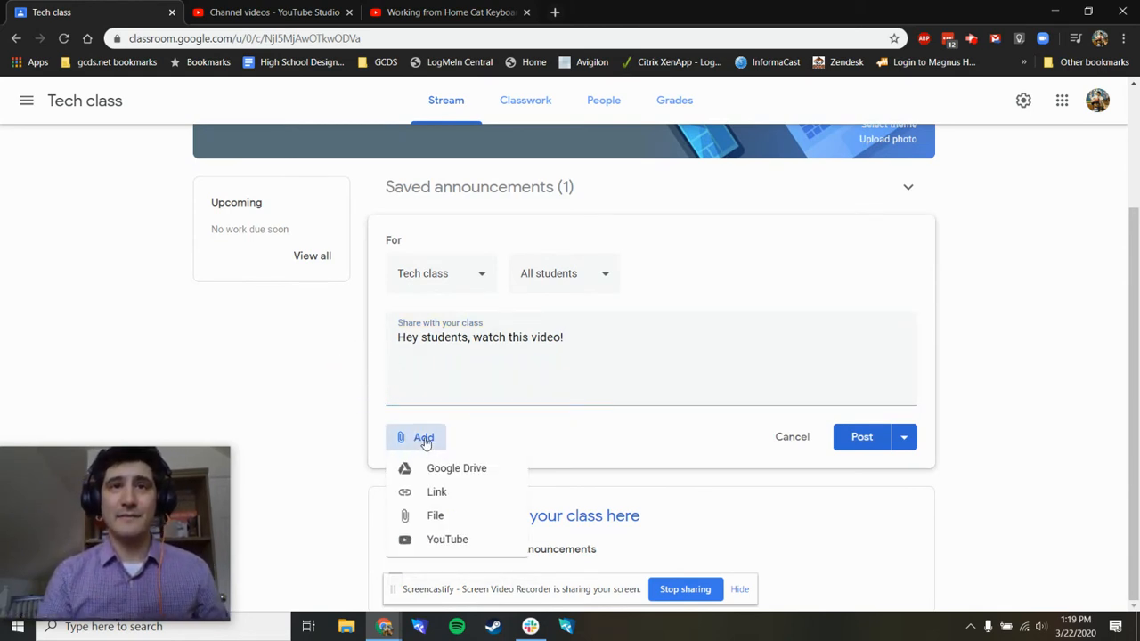
{"action": "left_click", "coordinate": [450, 540]}
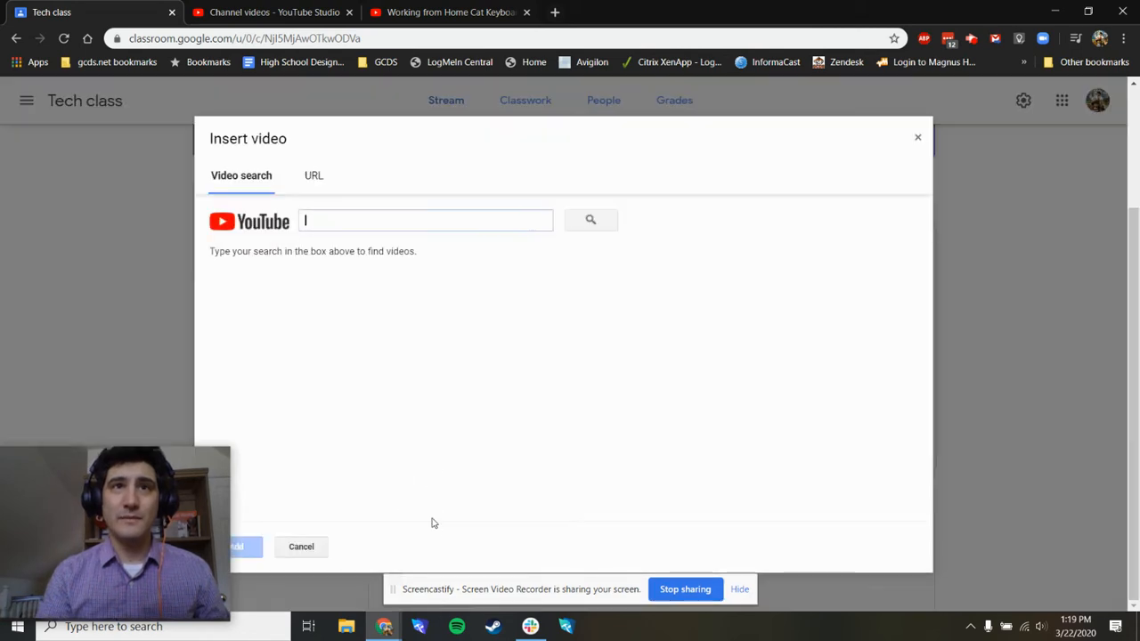
{"action": "left_click", "coordinate": [315, 216]}
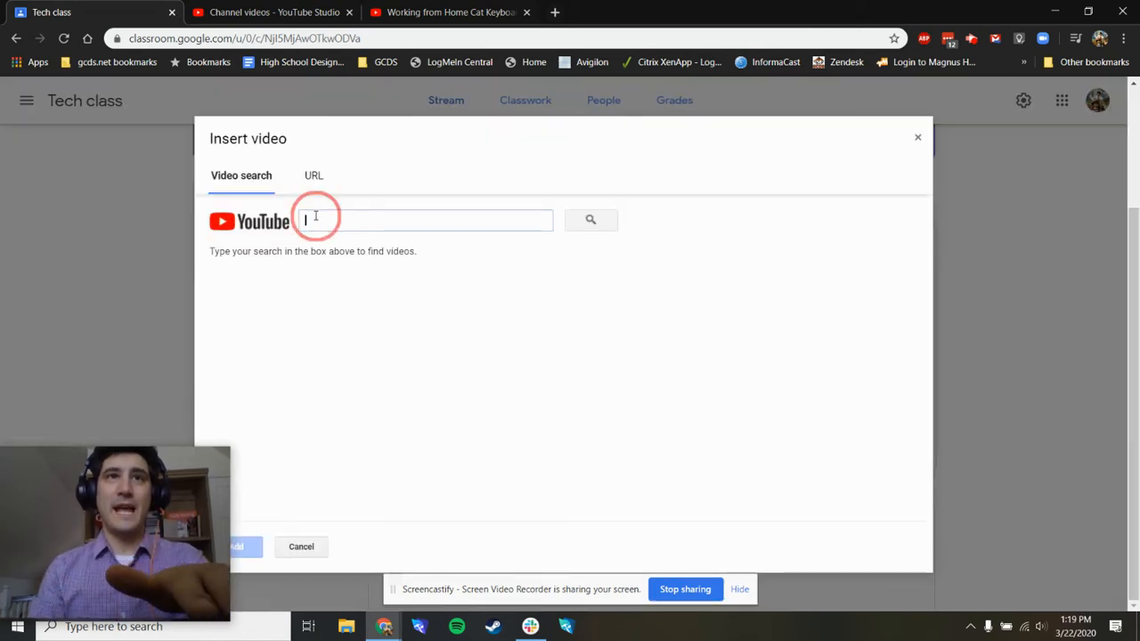
{"action": "key", "text": "ctrl+v"}
{"action": "left_click", "coordinate": [611, 224]}
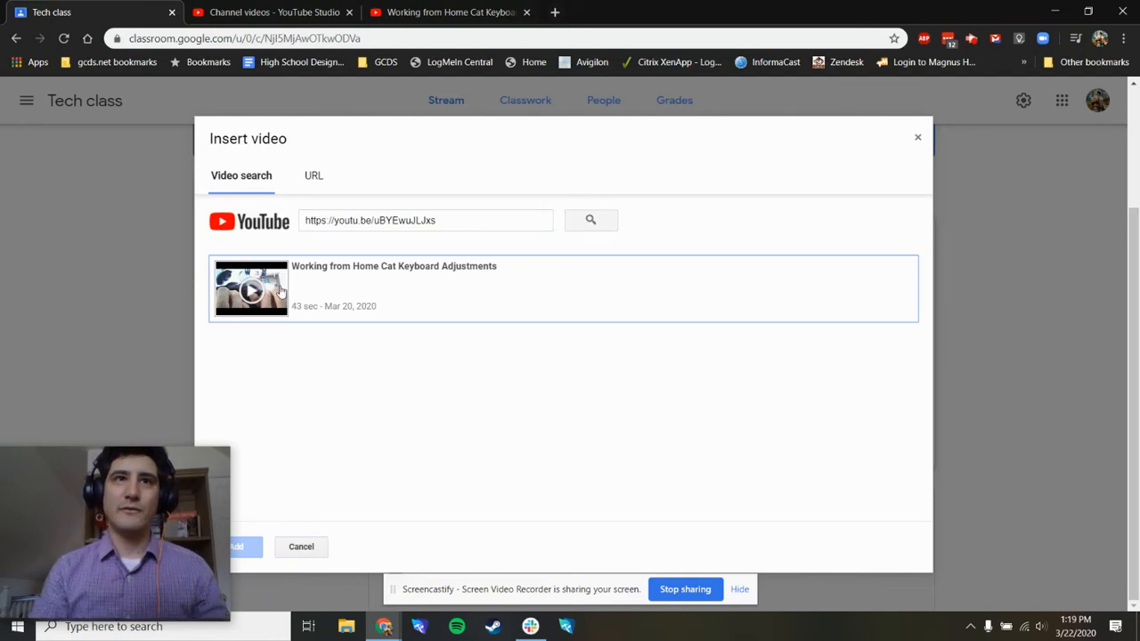
{"action": "left_click", "coordinate": [372, 283]}
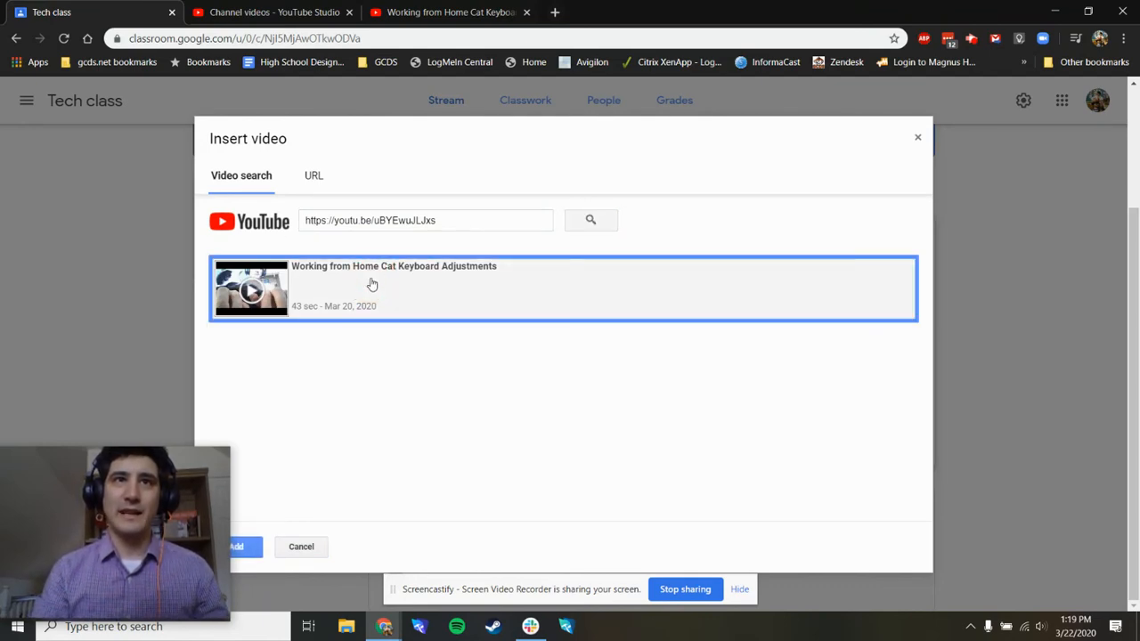
{"action": "mouse_move", "coordinate": [117, 560]}
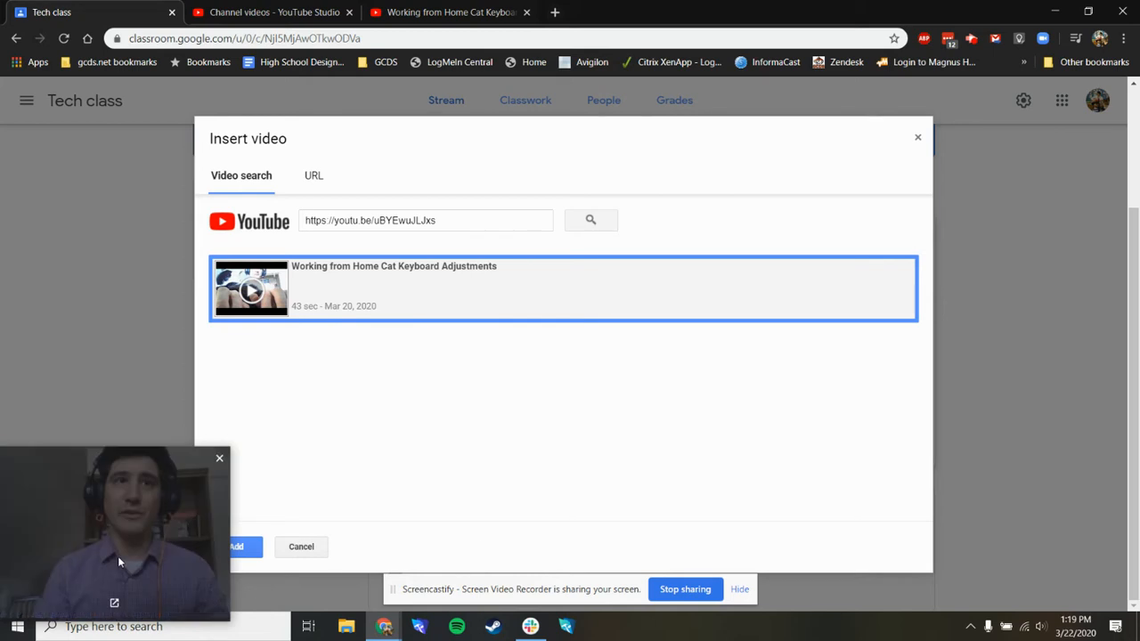
{"action": "left_click_drag", "start_coordinate": [75, 546], "coordinate": [984, 536]}
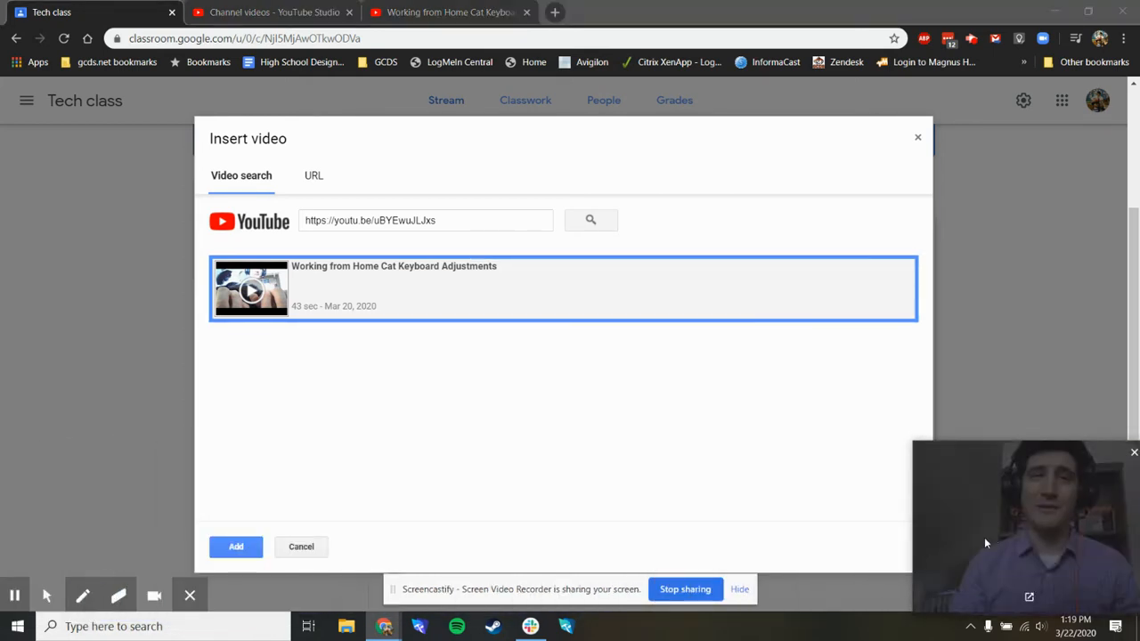
{"action": "left_click", "coordinate": [235, 548]}
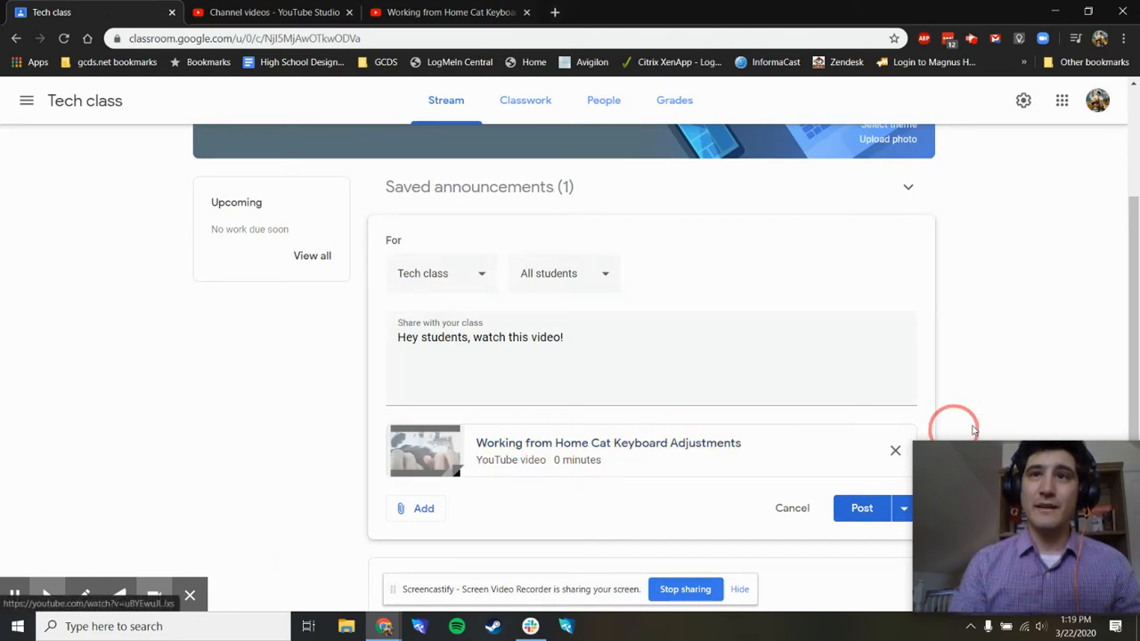
- Schedule the announcement with the attached video for Mar 23, 2020 at 8:00 AM
{"action": "left_click_drag", "start_coordinate": [984, 464], "coordinate": [1000, 461]}
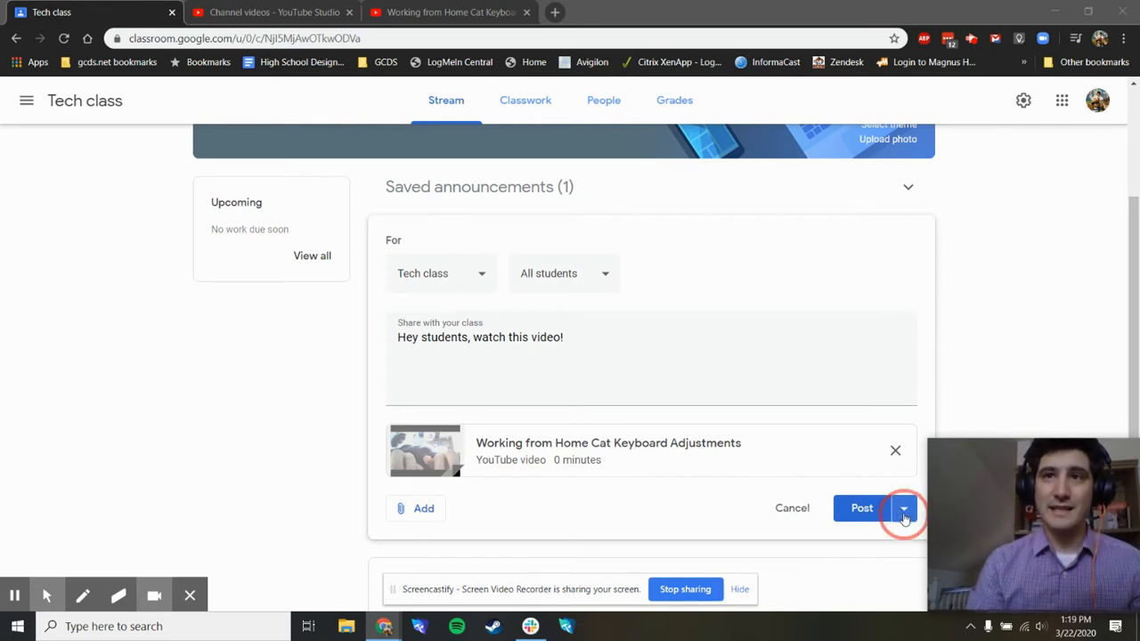
{"action": "left_click", "coordinate": [903, 512]}
{"action": "left_click", "coordinate": [714, 516]}
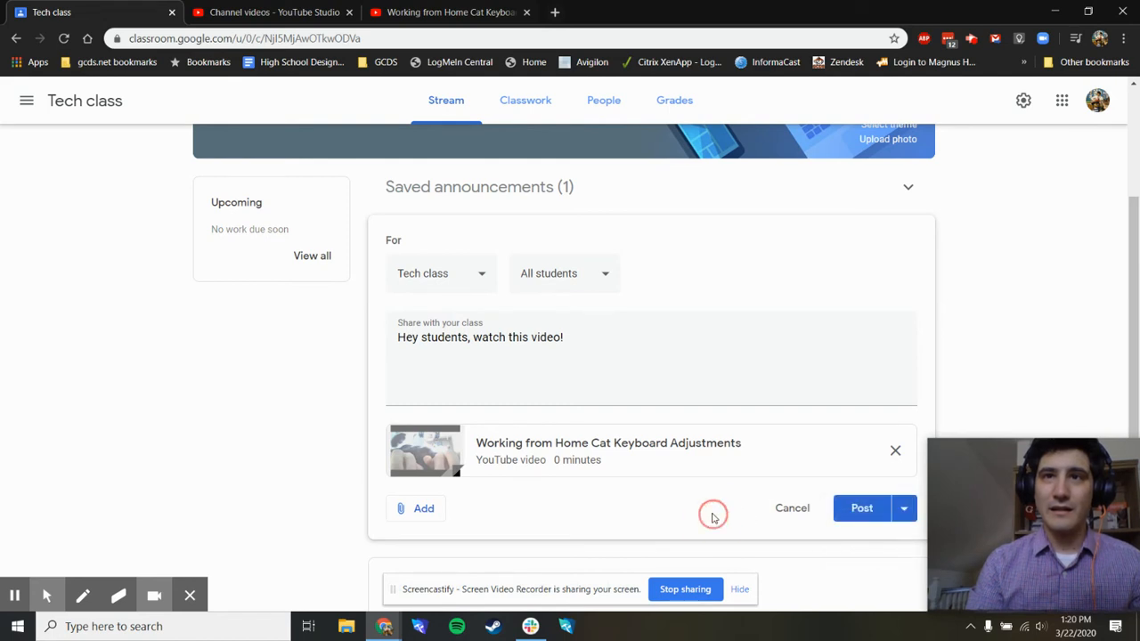
{"action": "left_click", "coordinate": [907, 512]}
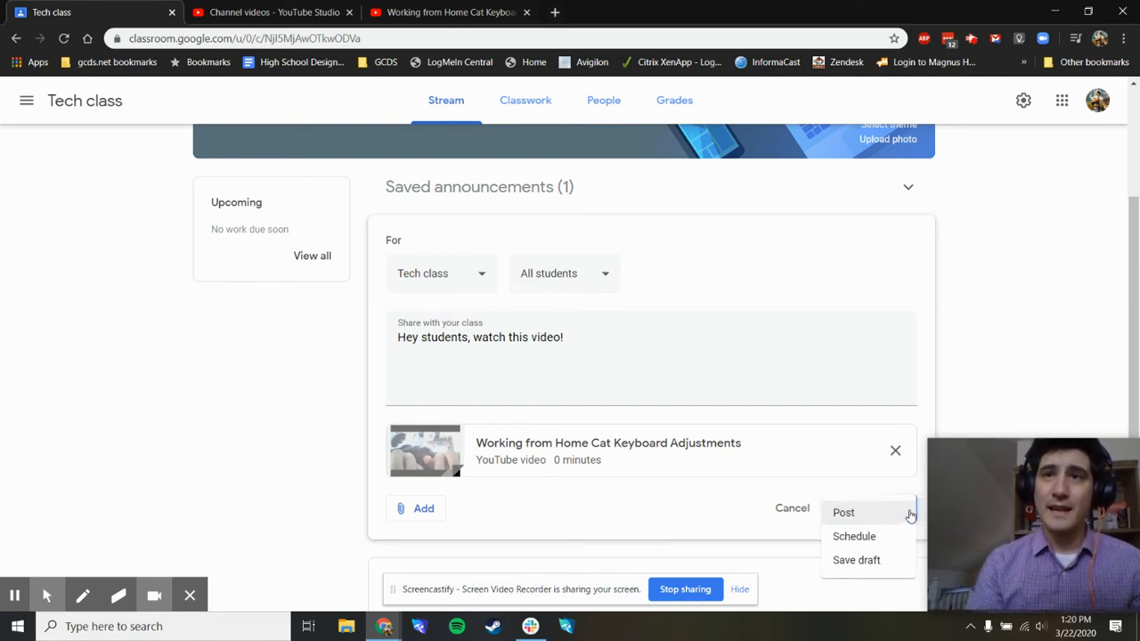
{"action": "left_click", "coordinate": [860, 535]}
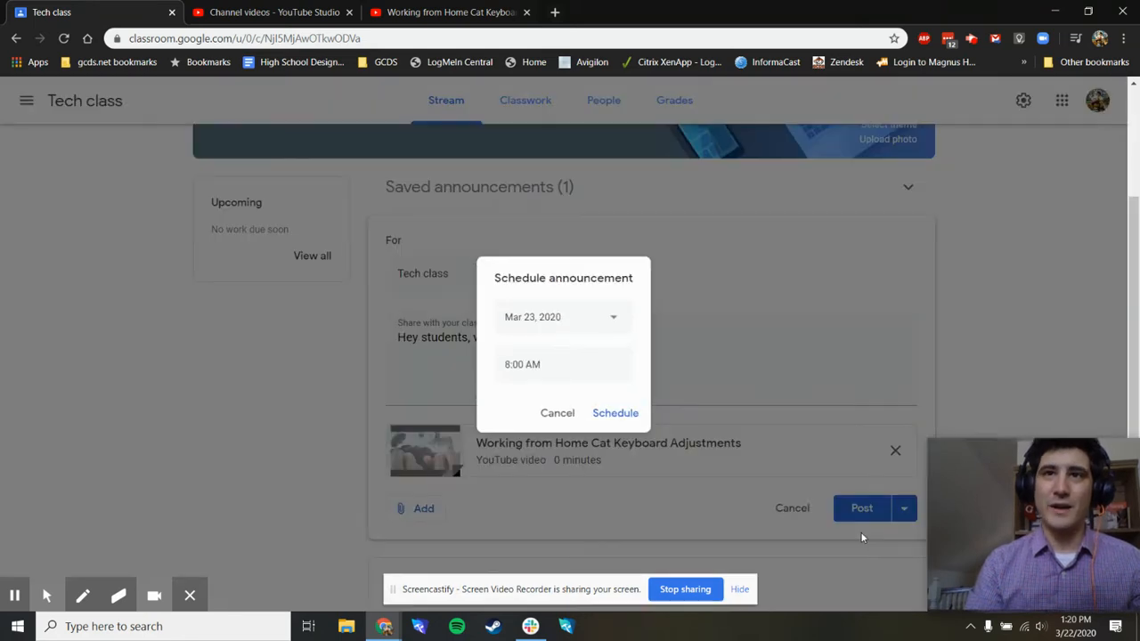
{"action": "left_click", "coordinate": [595, 322]}
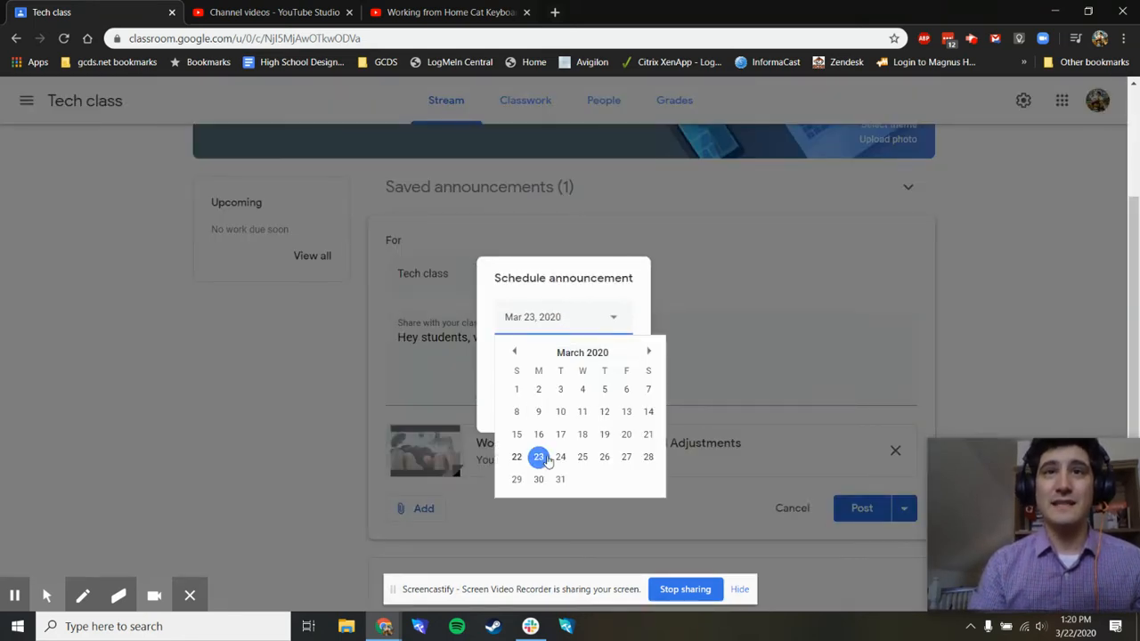
{"action": "left_click", "coordinate": [490, 367]}
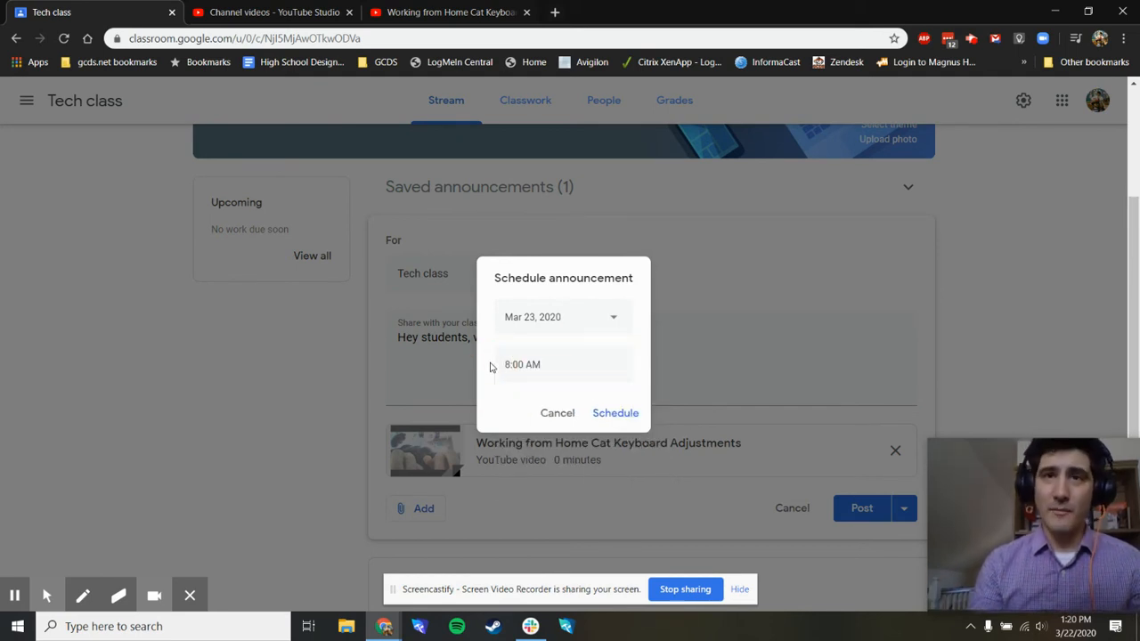
{"action": "left_click", "coordinate": [517, 317]}
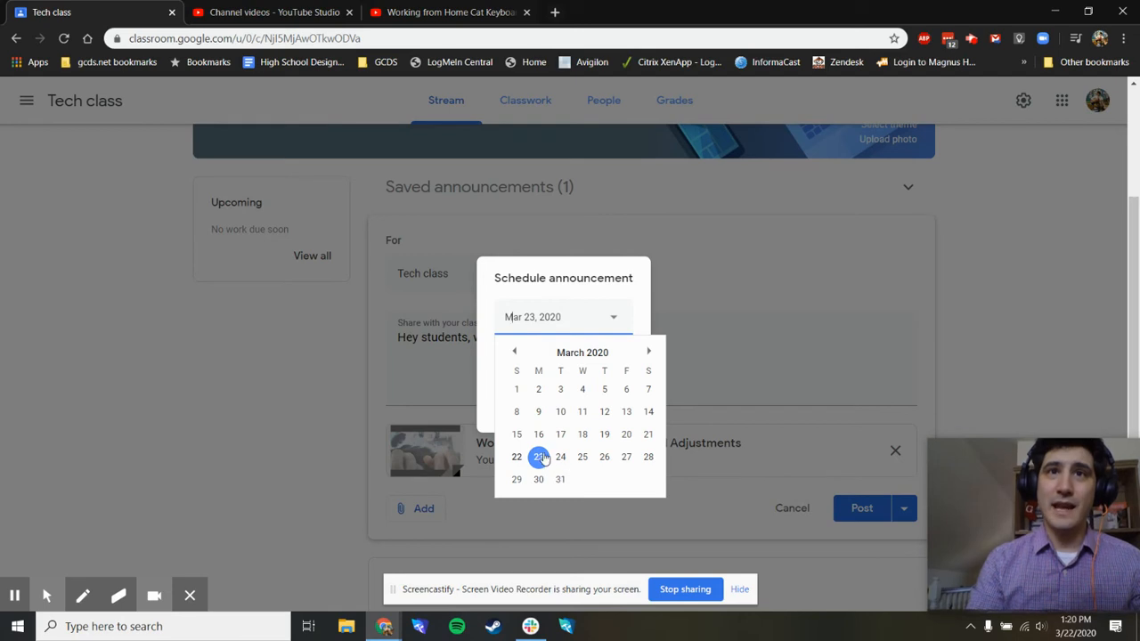
{"action": "left_click", "coordinate": [648, 351]}
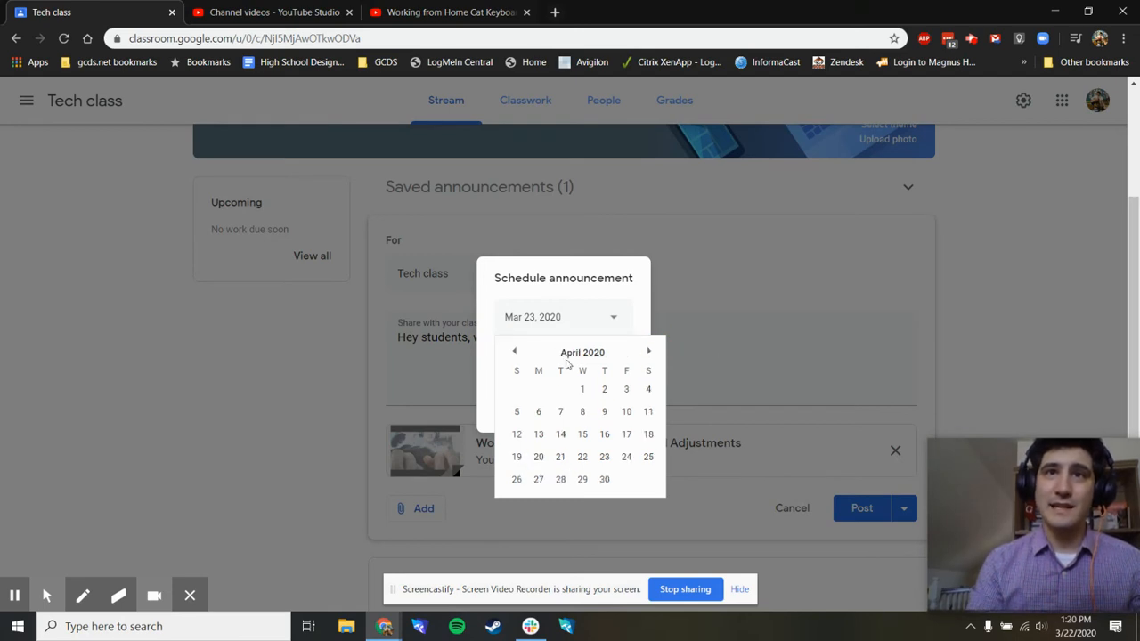
{"action": "left_click", "coordinate": [515, 355]}
{"action": "left_click", "coordinate": [485, 371]}
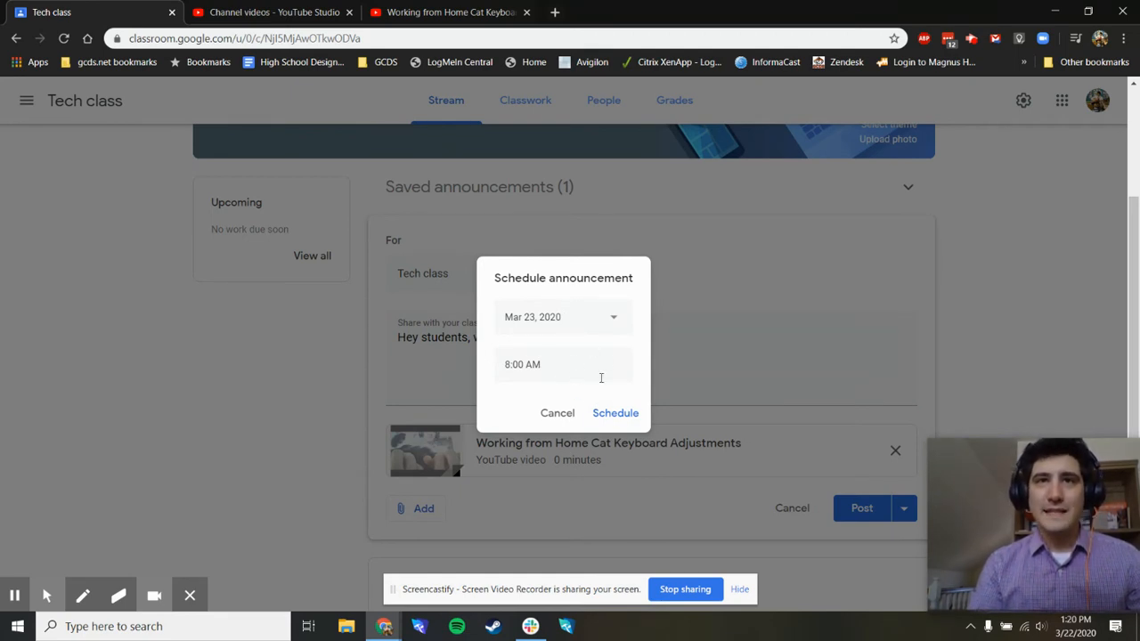
{"action": "left_click", "coordinate": [617, 415]}
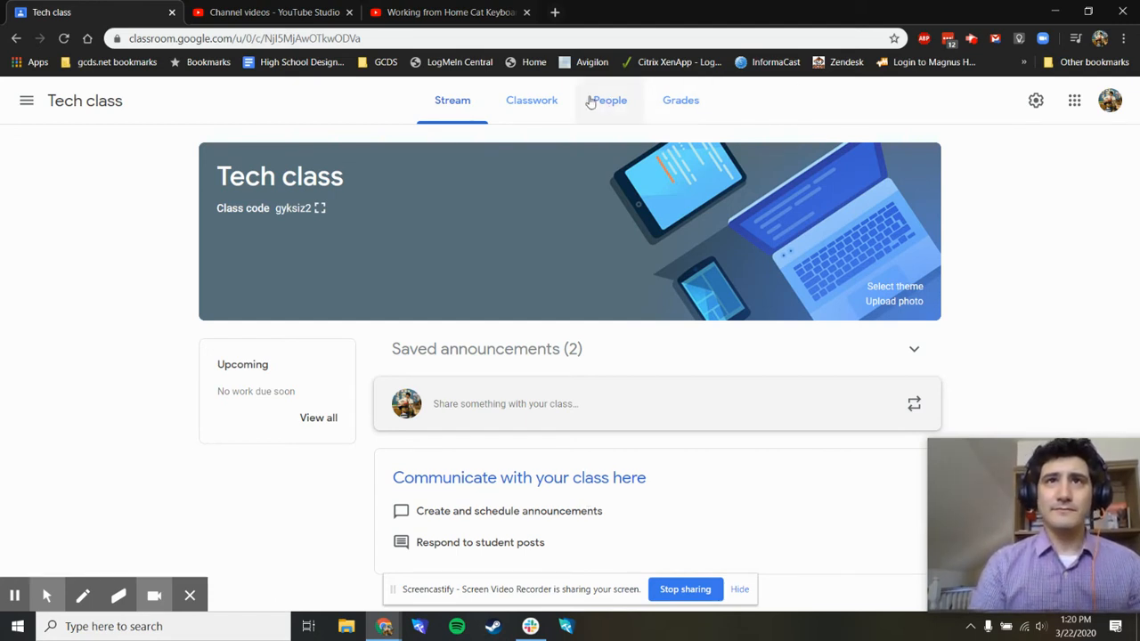
- Create a new assignment in the Tech class classwork and title it "Homework for Monday"
{"action": "left_click", "coordinate": [539, 108]}
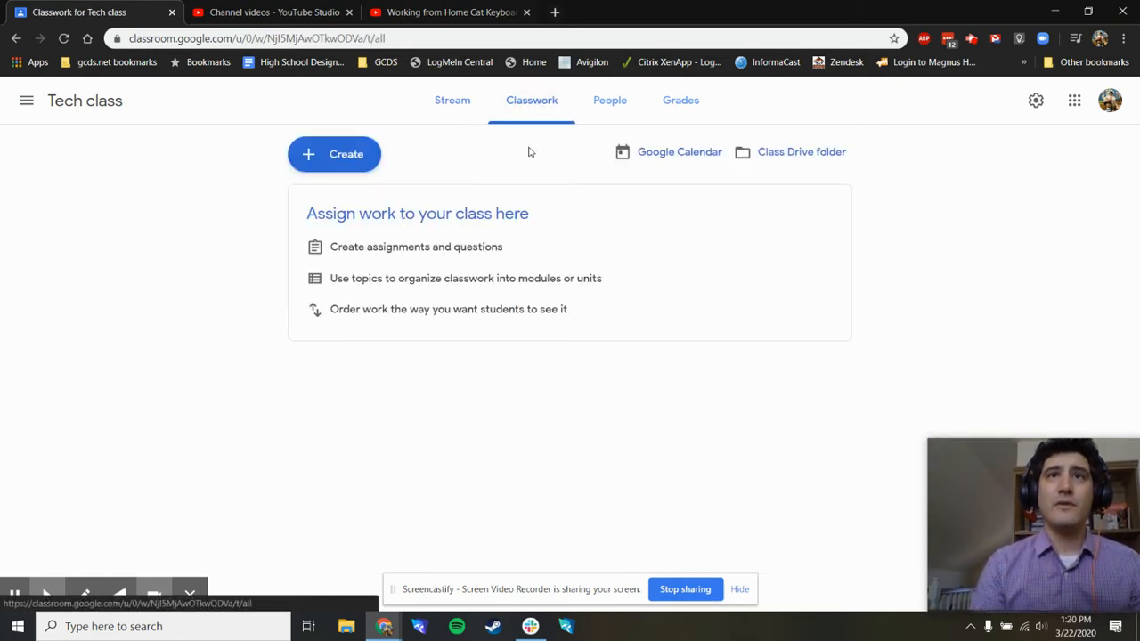
{"action": "left_click", "coordinate": [346, 156]}
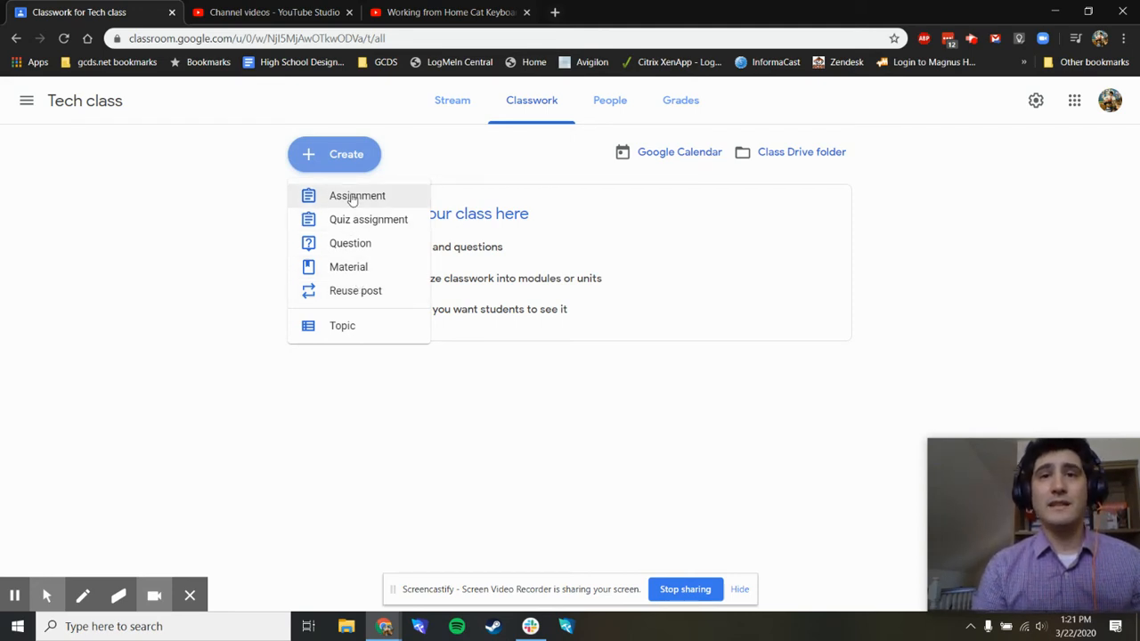
{"action": "left_click", "coordinate": [352, 197]}
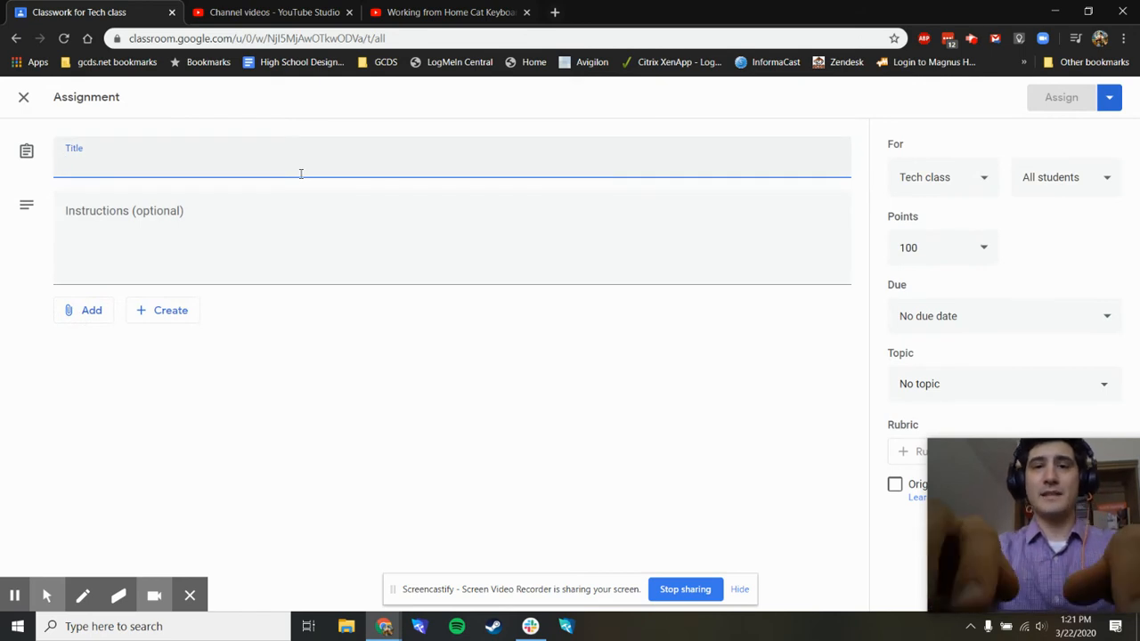
{"action": "type", "text": "Homework"}
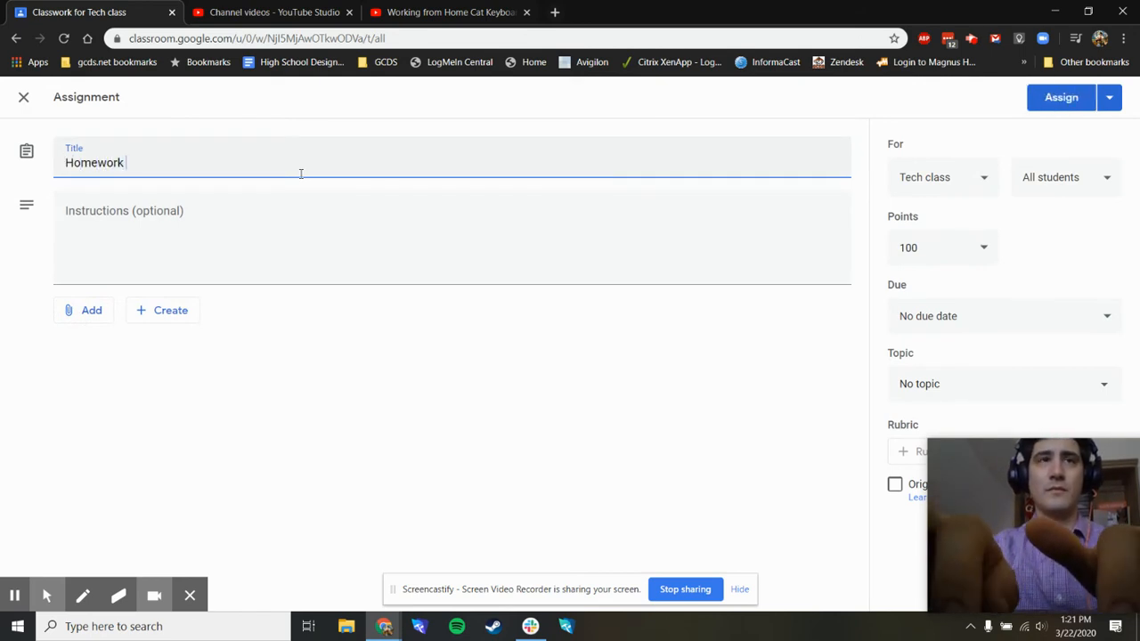
{"action": "type", "text": " for Monday"}
{"action": "key", "text": "Tab"}
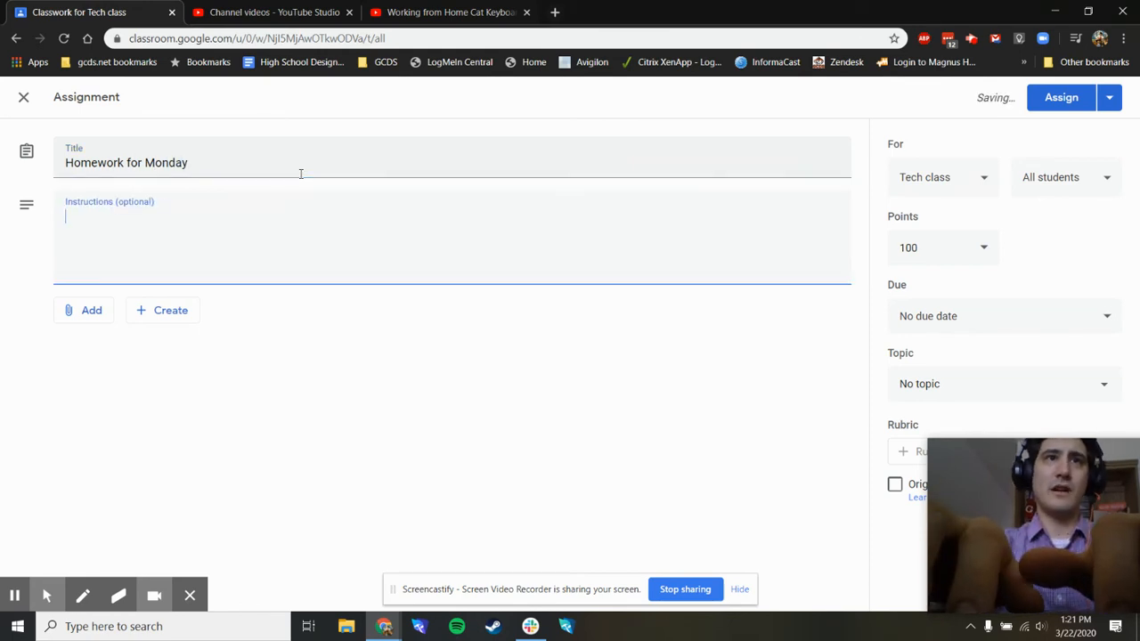
- Enter "follow the instructions here" as the assignment's instructions
{"action": "type", "text": "follow the"}
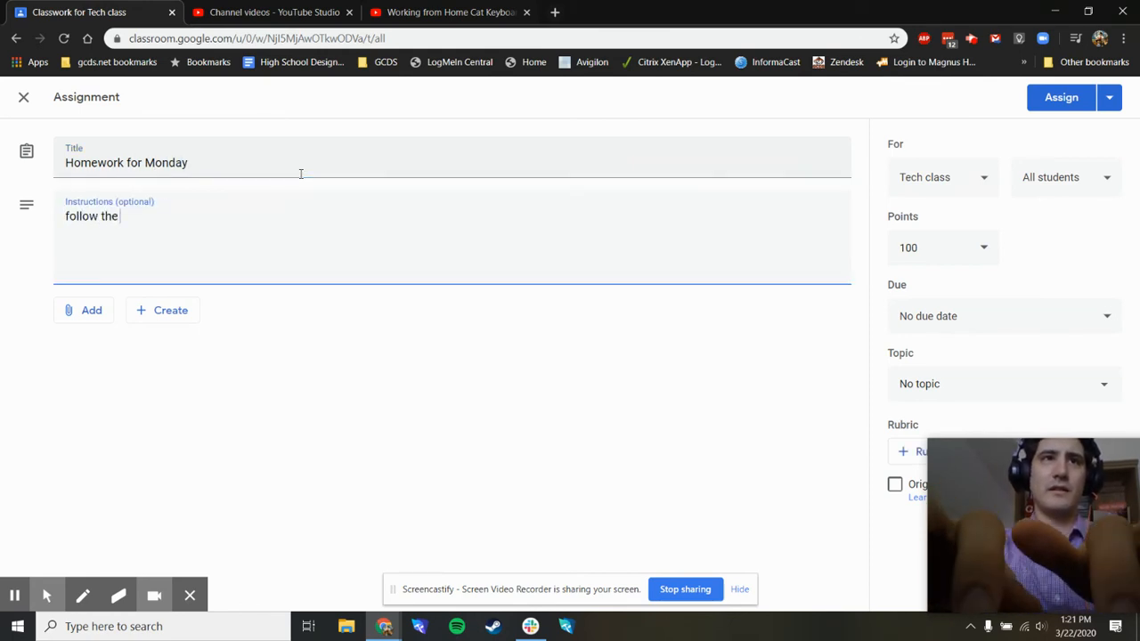
{"action": "type", "text": " instructions he"}
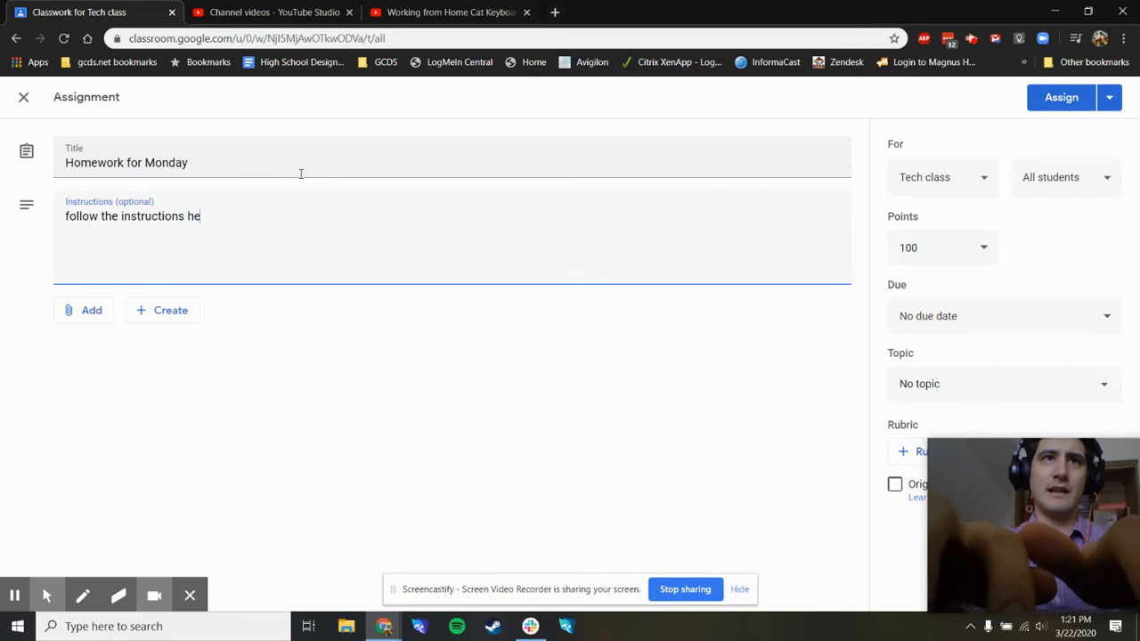
{"action": "type", "text": "re"}
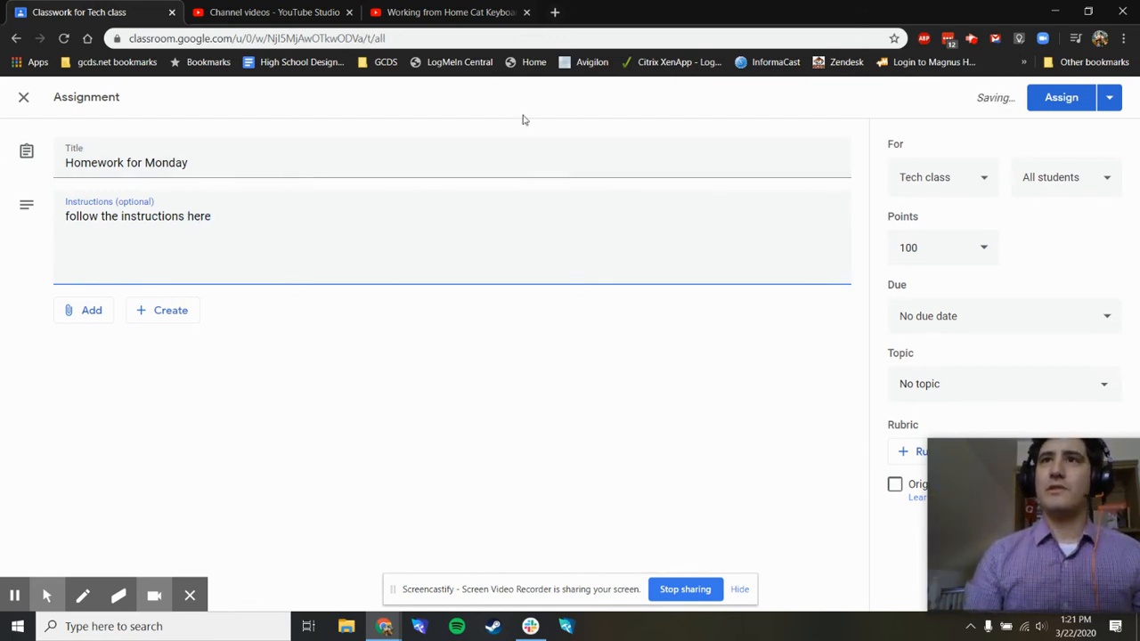
- Make the assignment ungraded and set its due date to tomorrow, Mar 23
{"action": "left_click", "coordinate": [979, 250]}
{"action": "left_click", "coordinate": [908, 285]}
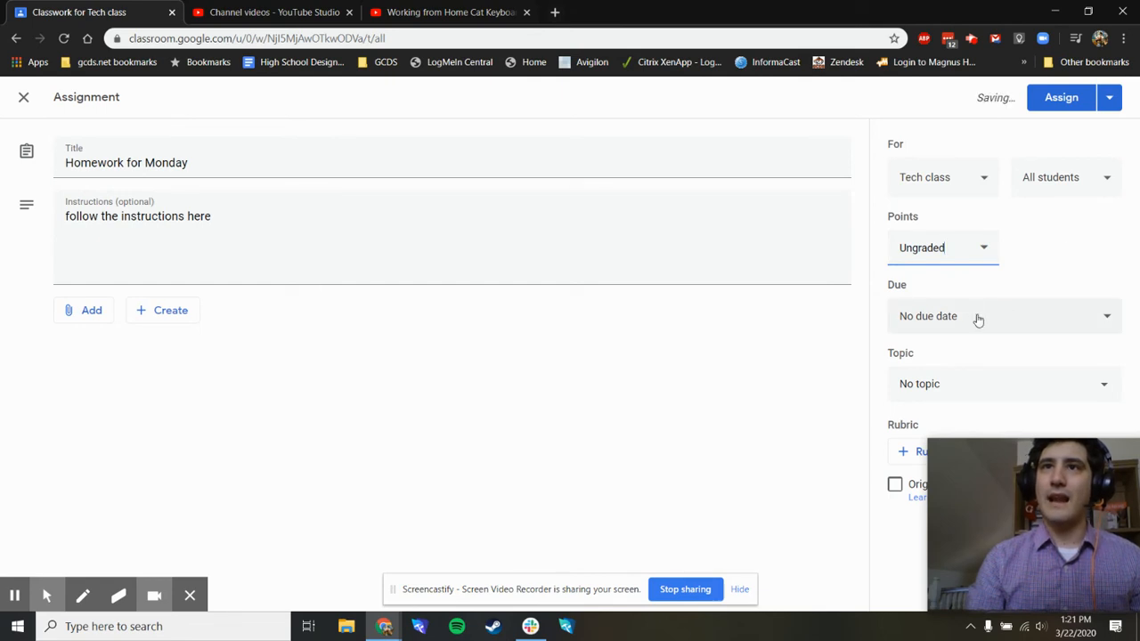
{"action": "left_click", "coordinate": [1099, 316]}
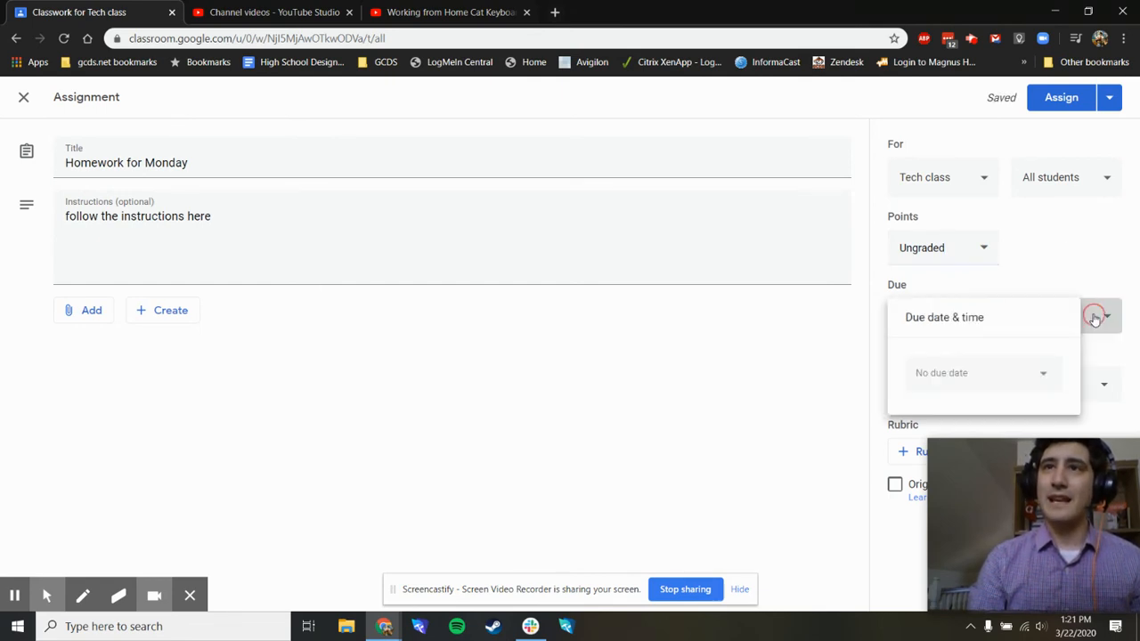
{"action": "left_click", "coordinate": [979, 368]}
{"action": "left_click", "coordinate": [1061, 481]}
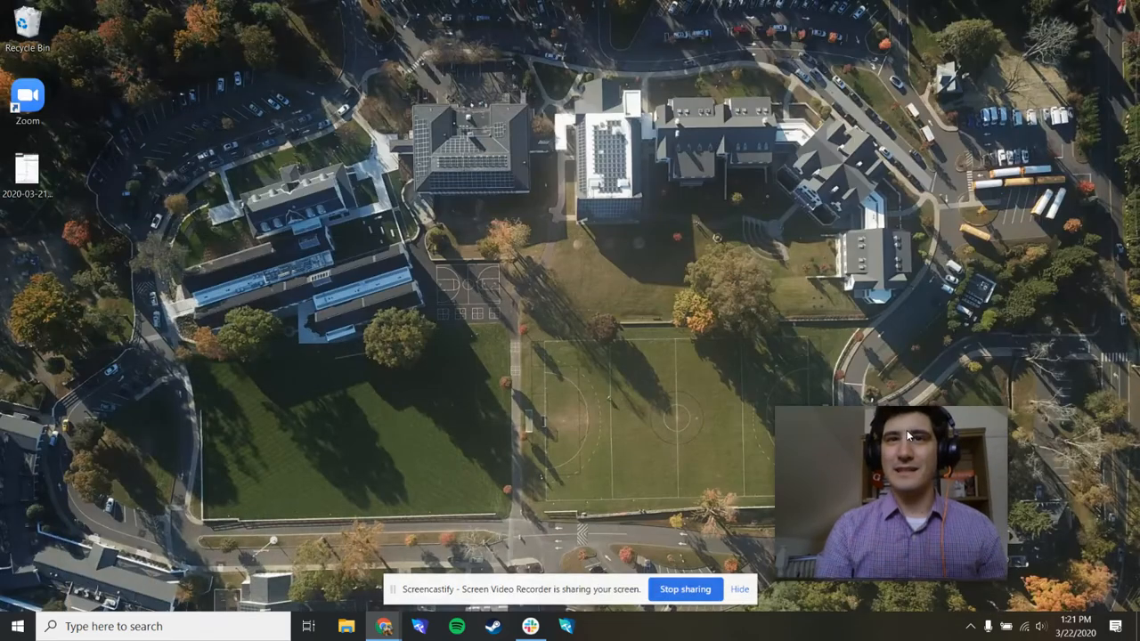
- Bring the Google Classroom window back to the front and check the assignment's topic options, leaving No topic selected
{"action": "mouse_move", "coordinate": [383, 623]}
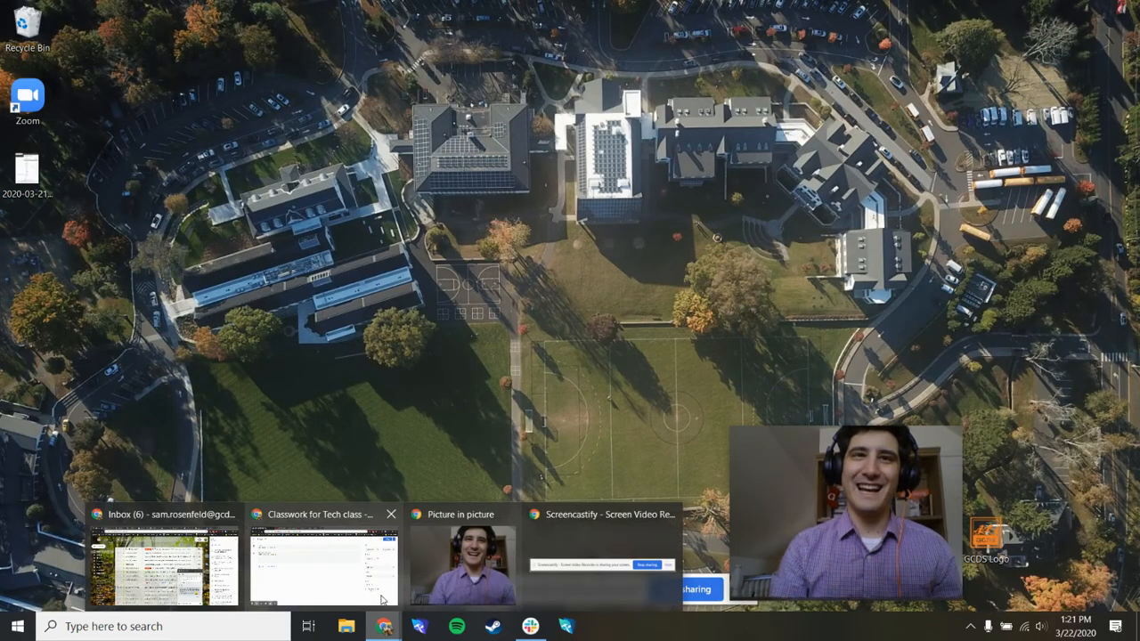
{"action": "left_click", "coordinate": [383, 592]}
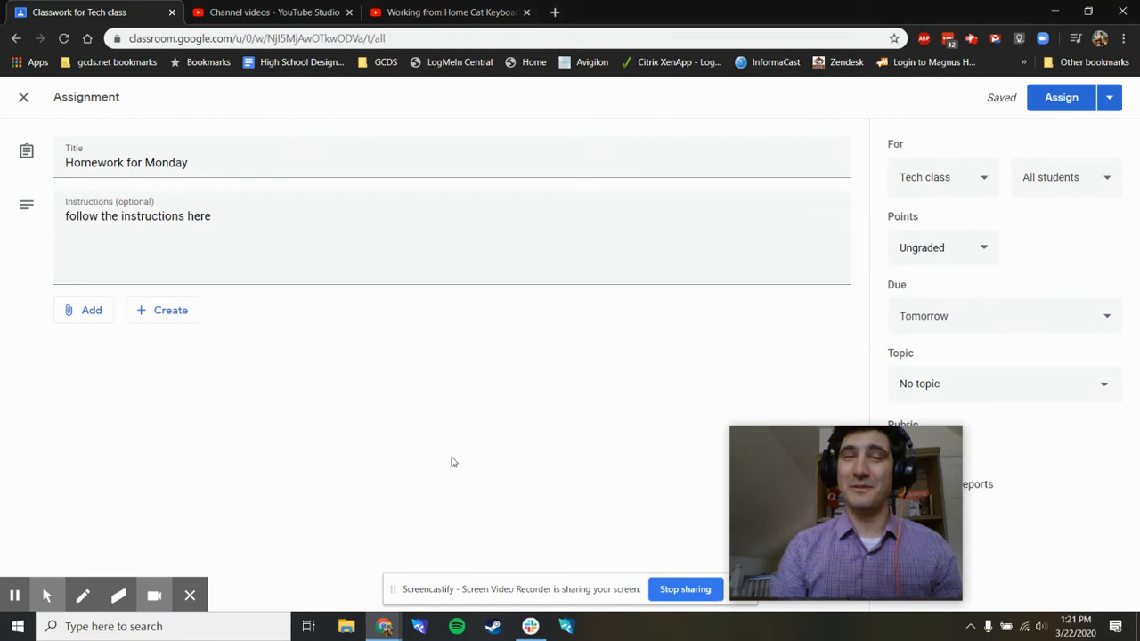
{"action": "mouse_move", "coordinate": [870, 442]}
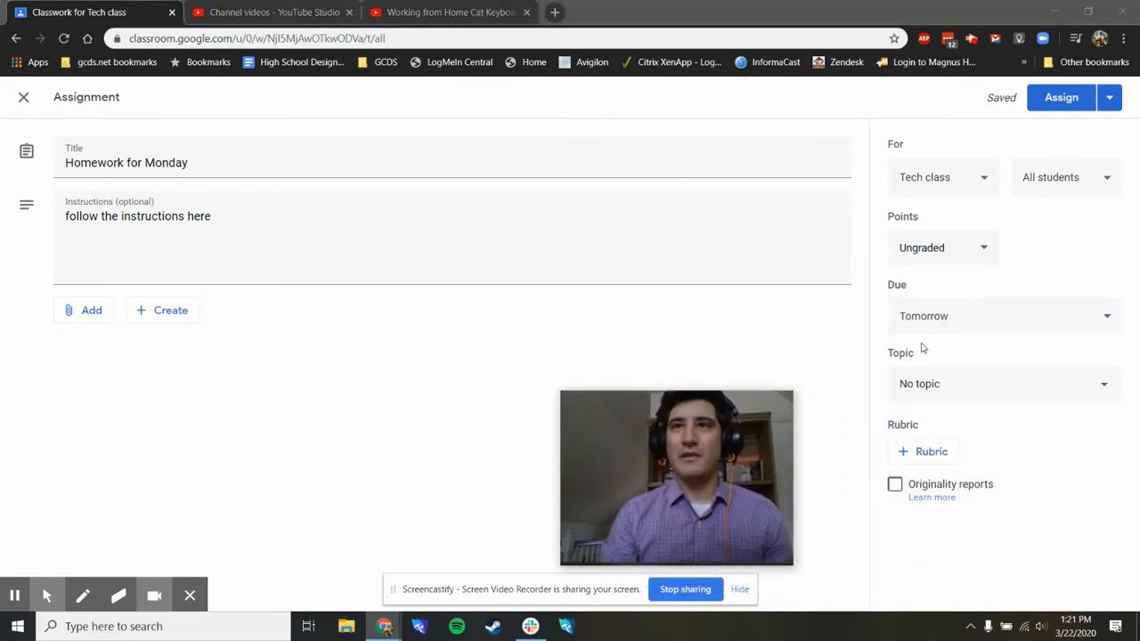
{"action": "left_click", "coordinate": [994, 381]}
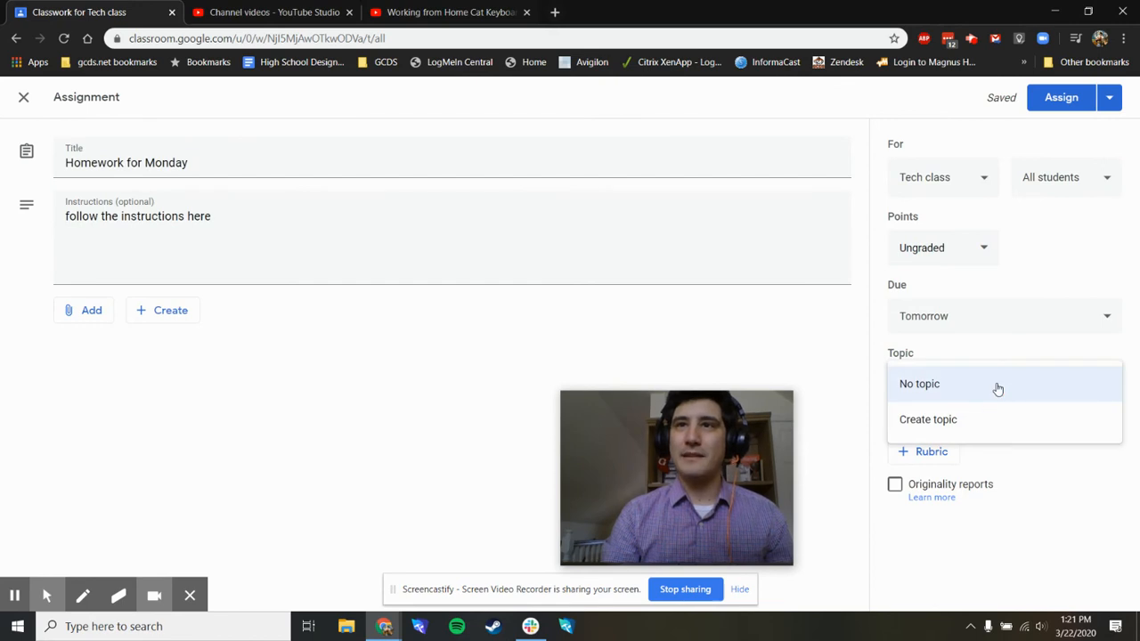
{"action": "left_click", "coordinate": [1071, 543]}
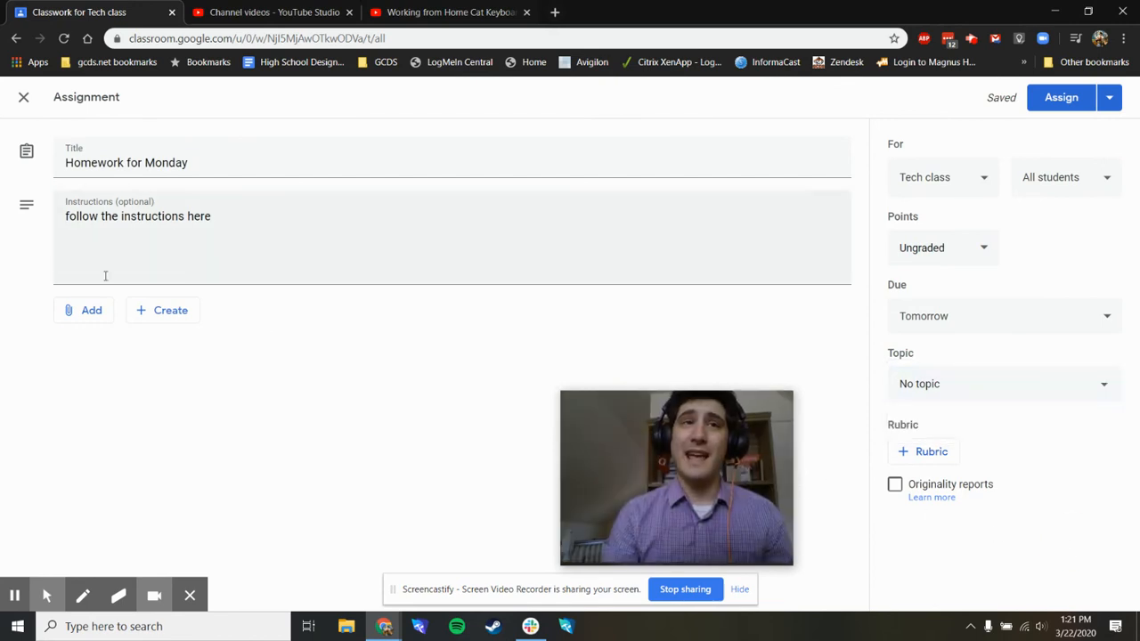
- Attach the YouTube video "Working from Home Cat Keyboard Adjustments" to the assignment by searching for its copied link
{"action": "left_click", "coordinate": [88, 321]}
{"action": "left_click", "coordinate": [105, 414]}
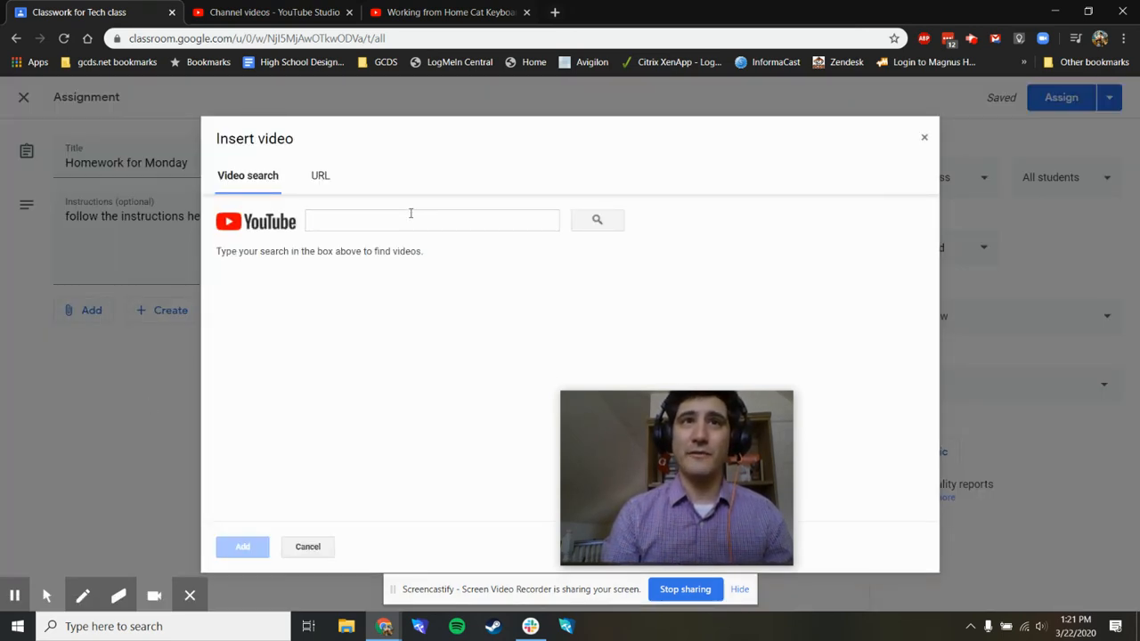
{"action": "left_click", "coordinate": [370, 217]}
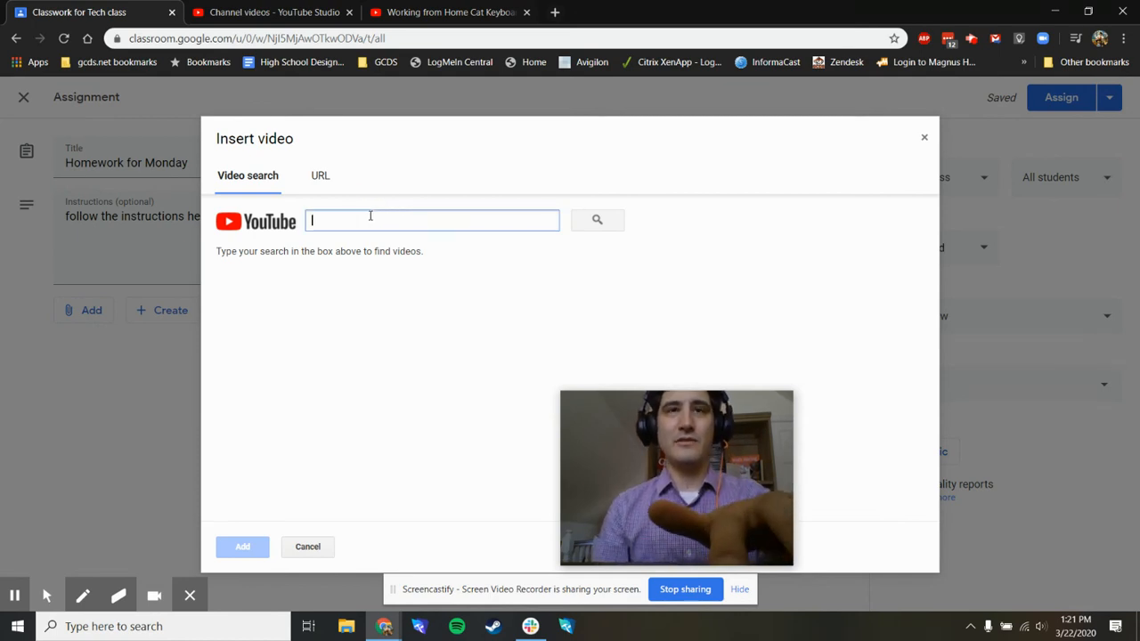
{"action": "type", "text": "https://youtu.be/uBYEwuJLJxs"}
{"action": "left_click", "coordinate": [611, 221]}
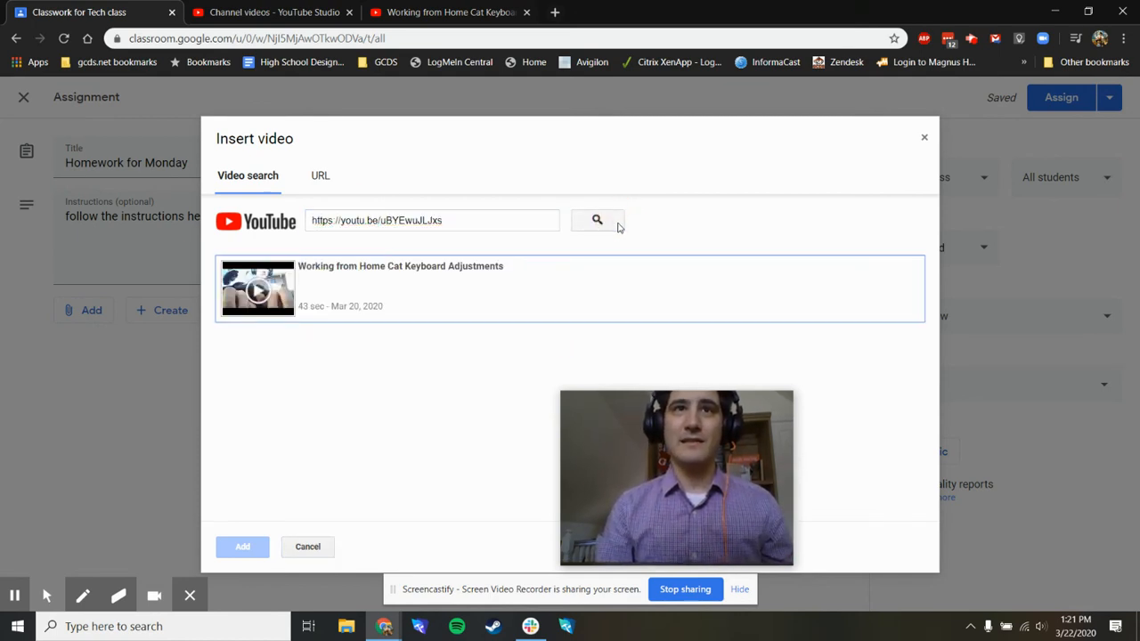
{"action": "left_click", "coordinate": [379, 285]}
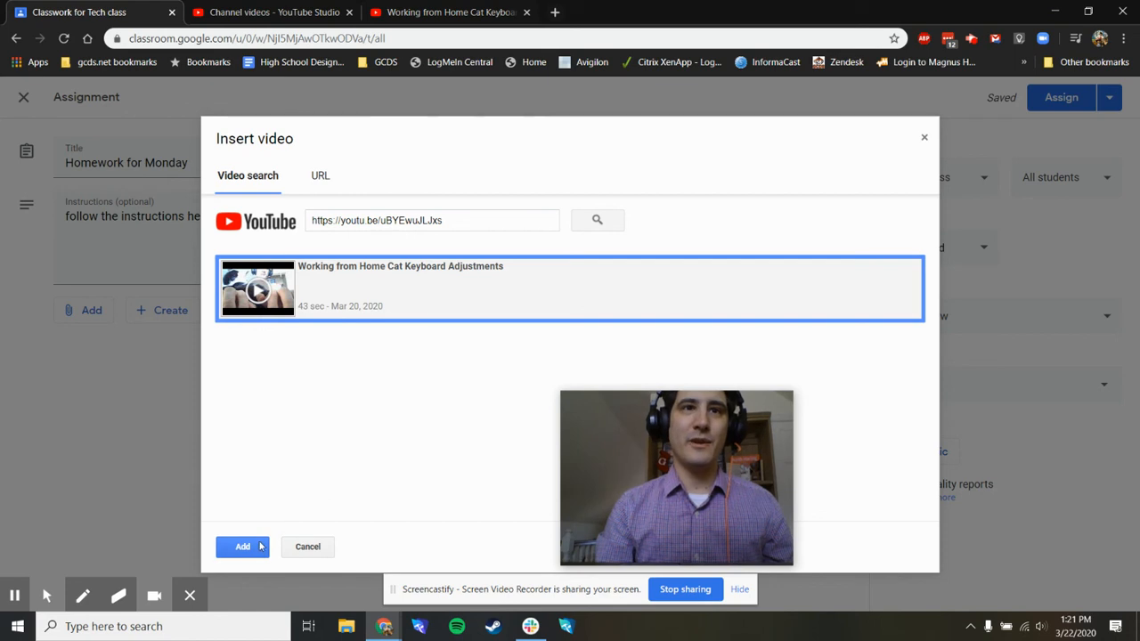
{"action": "left_click", "coordinate": [252, 554]}
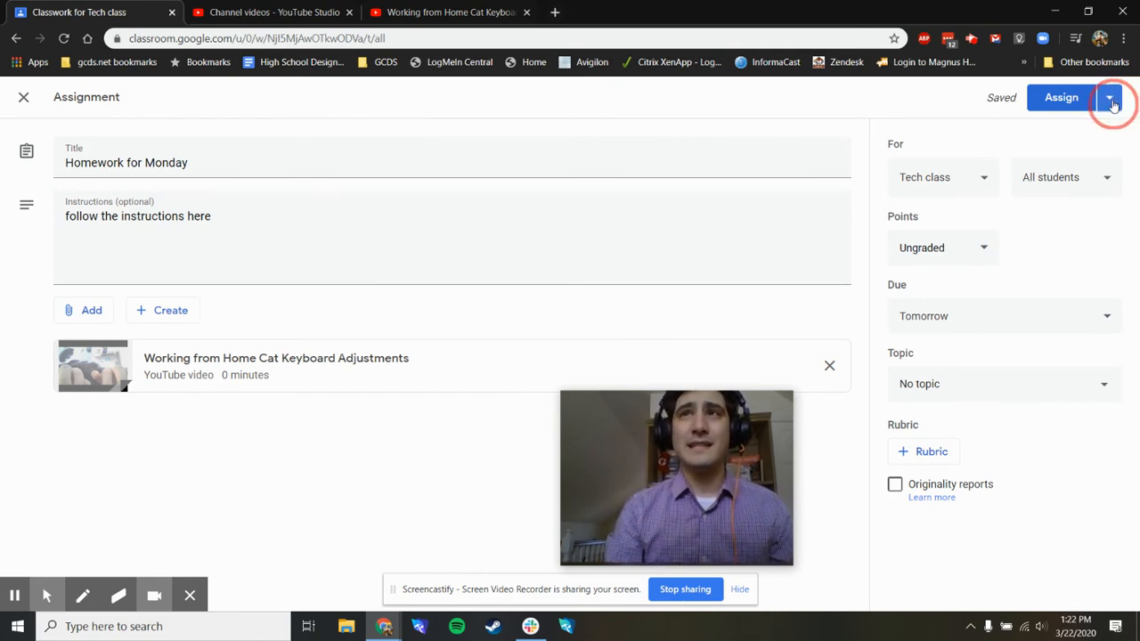
- Schedule the "Homework for Monday" assignment for Mar 23, 2020 at 8:00 AM
{"action": "left_click", "coordinate": [1110, 105]}
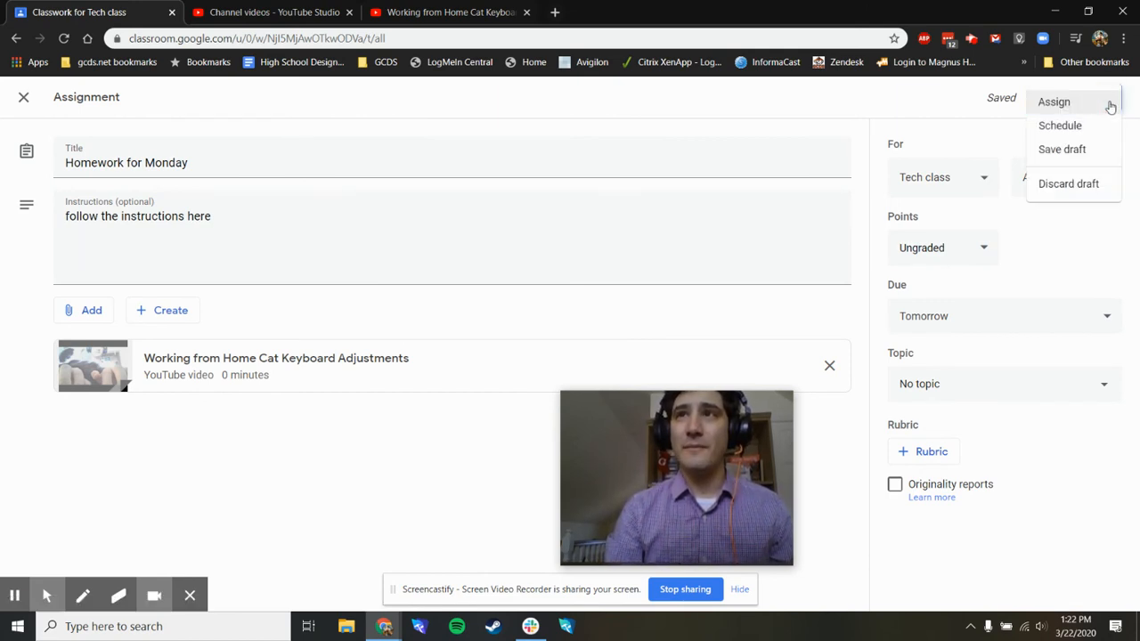
{"action": "left_click", "coordinate": [1055, 130]}
{"action": "left_click_drag", "start_coordinate": [608, 436], "coordinate": [758, 432]}
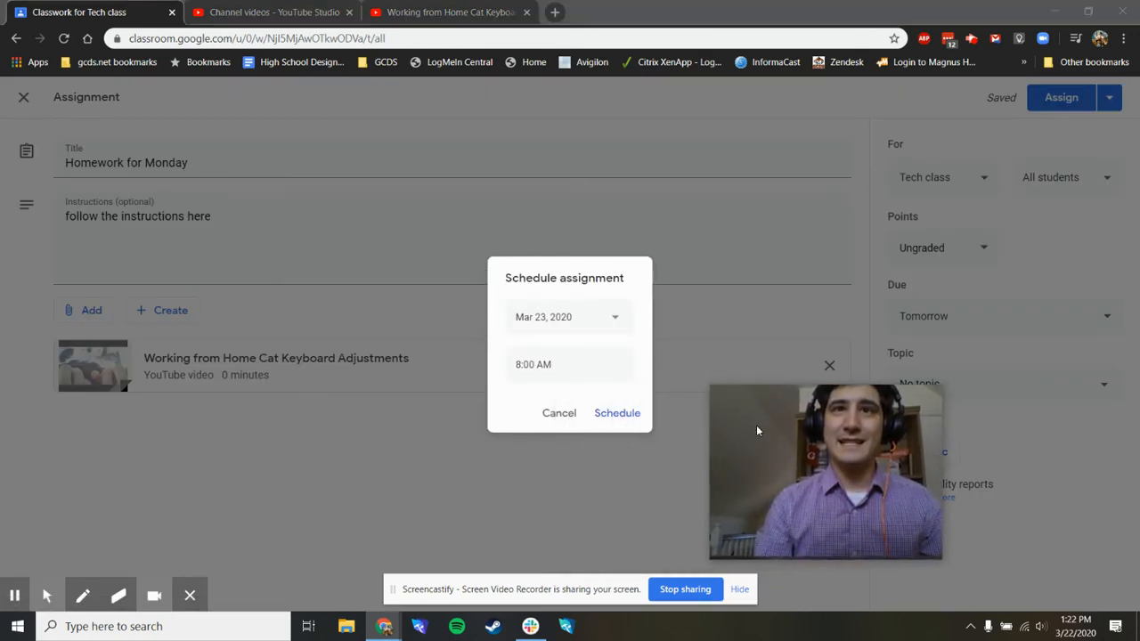
{"action": "left_click", "coordinate": [551, 322]}
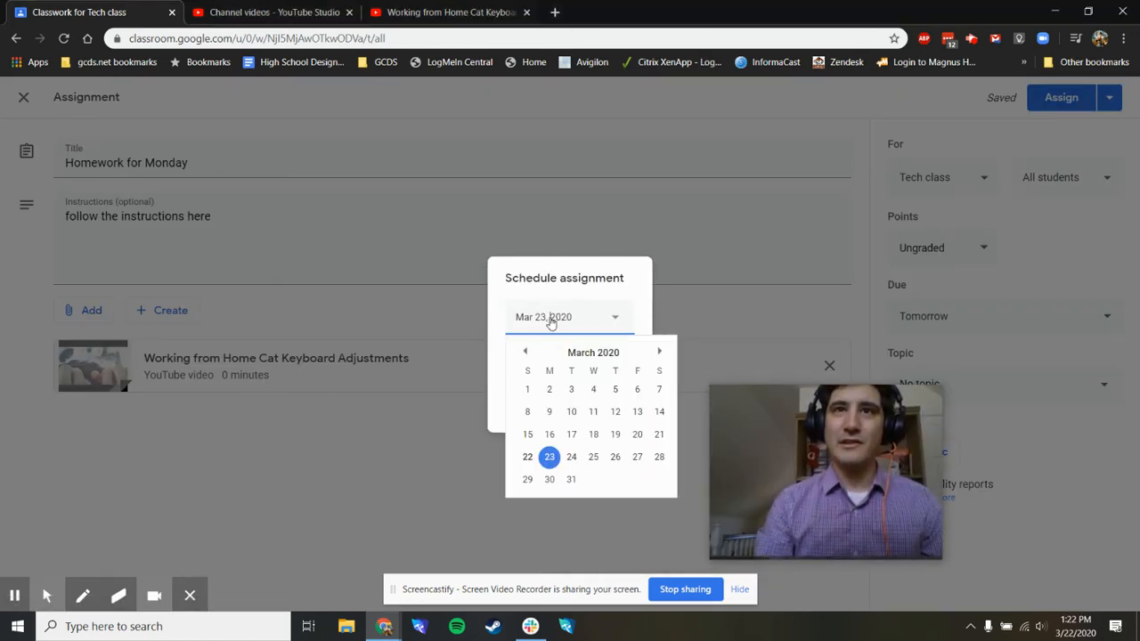
{"action": "left_click", "coordinate": [637, 301]}
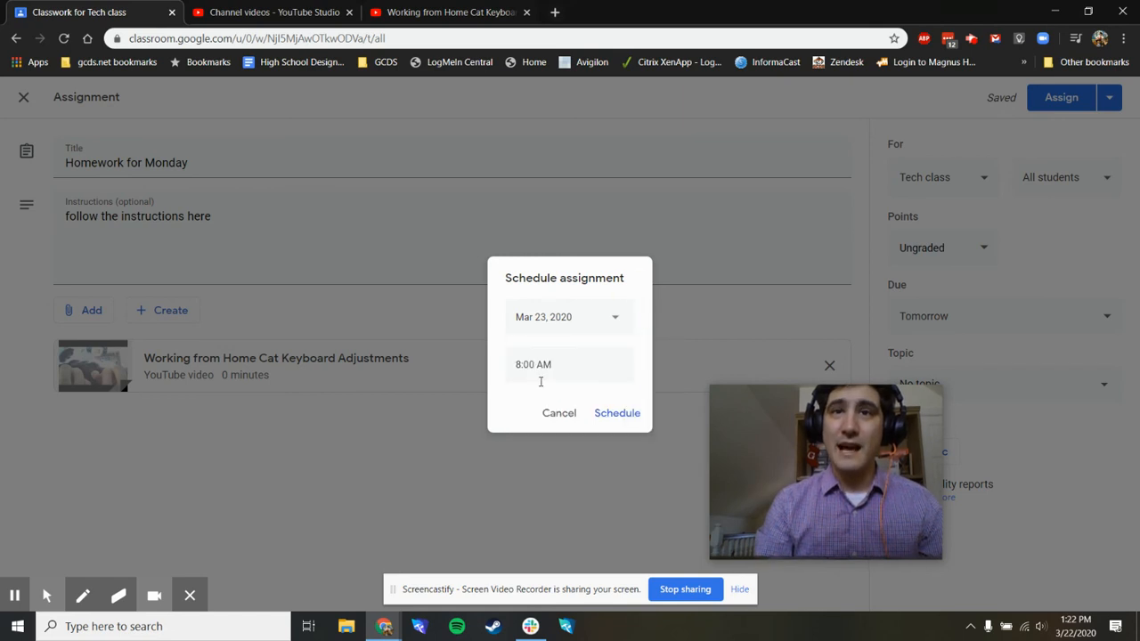
{"action": "left_click", "coordinate": [617, 415]}
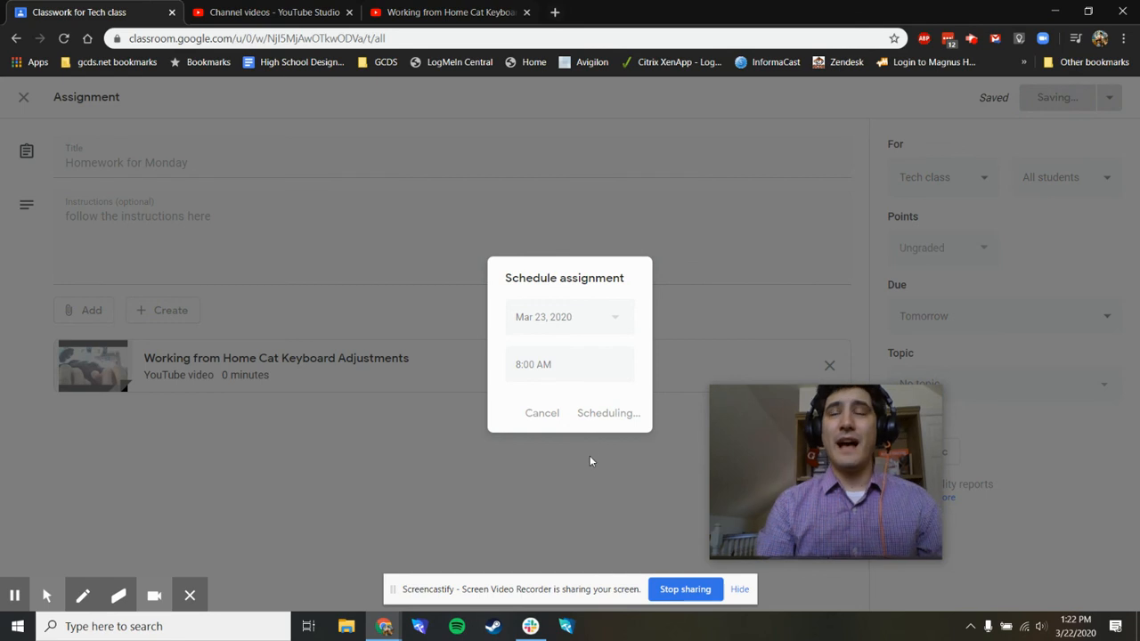